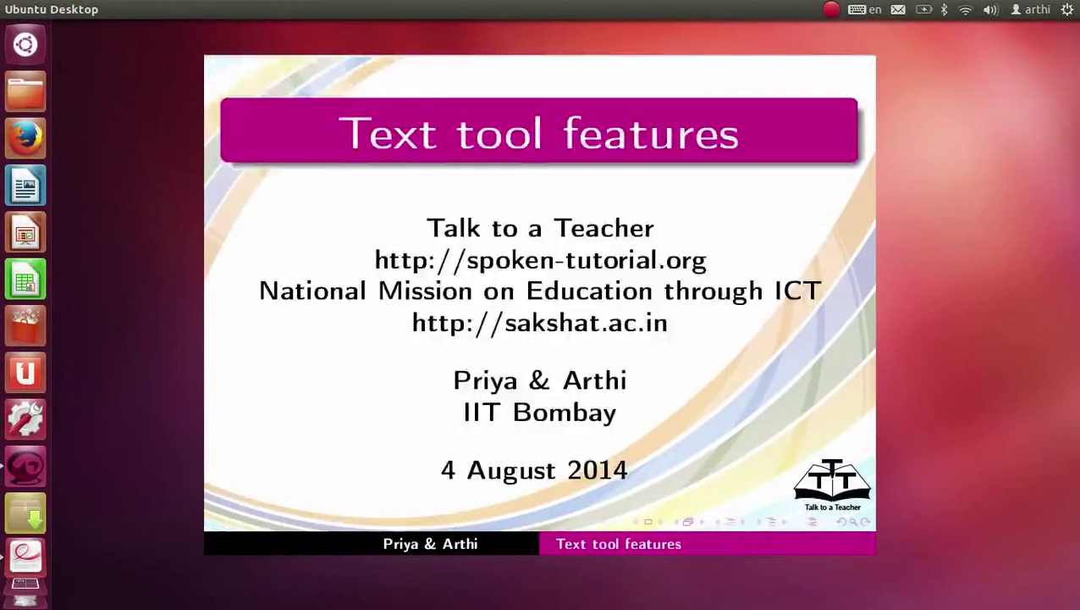
# Advance the slides to System requirements: Ubuntu Linux 12.04 and Inkscape 0.48.4.
pyautogui.press('pagedown')
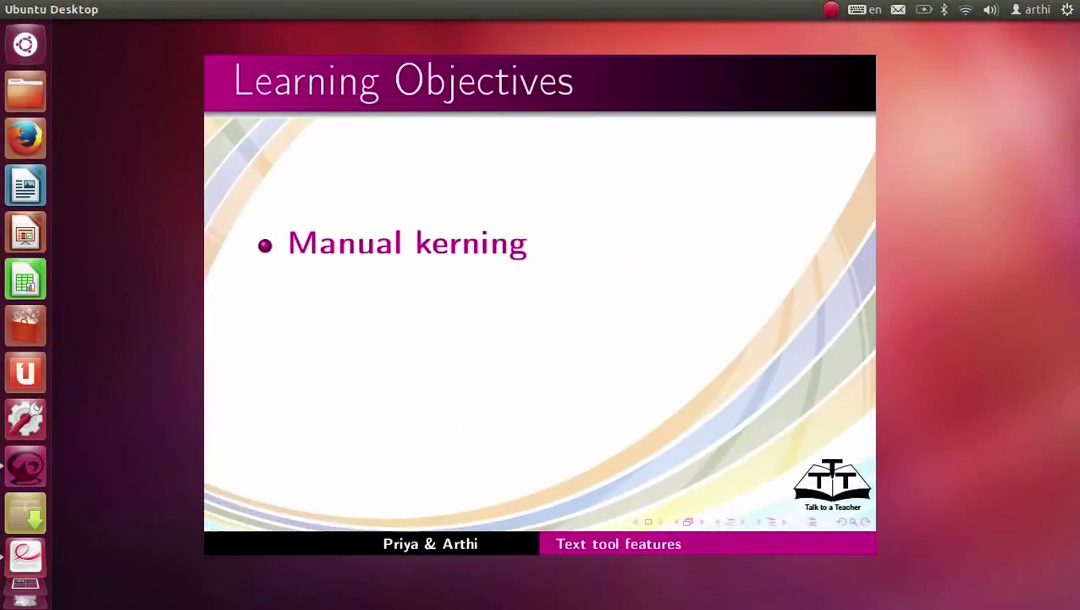
pyautogui.press('pagedown')
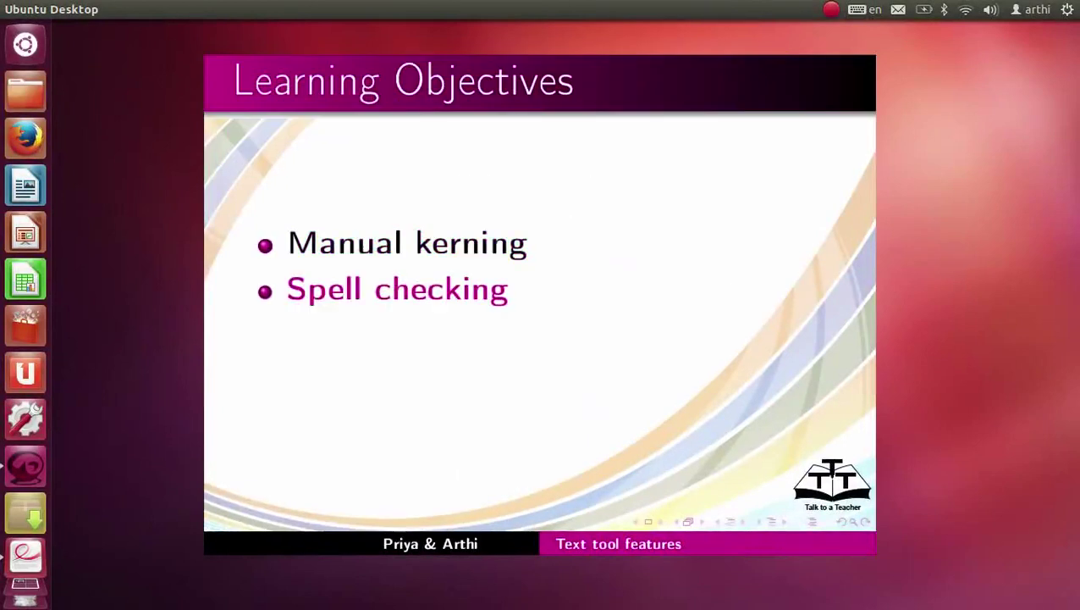
pyautogui.press('pagedown')
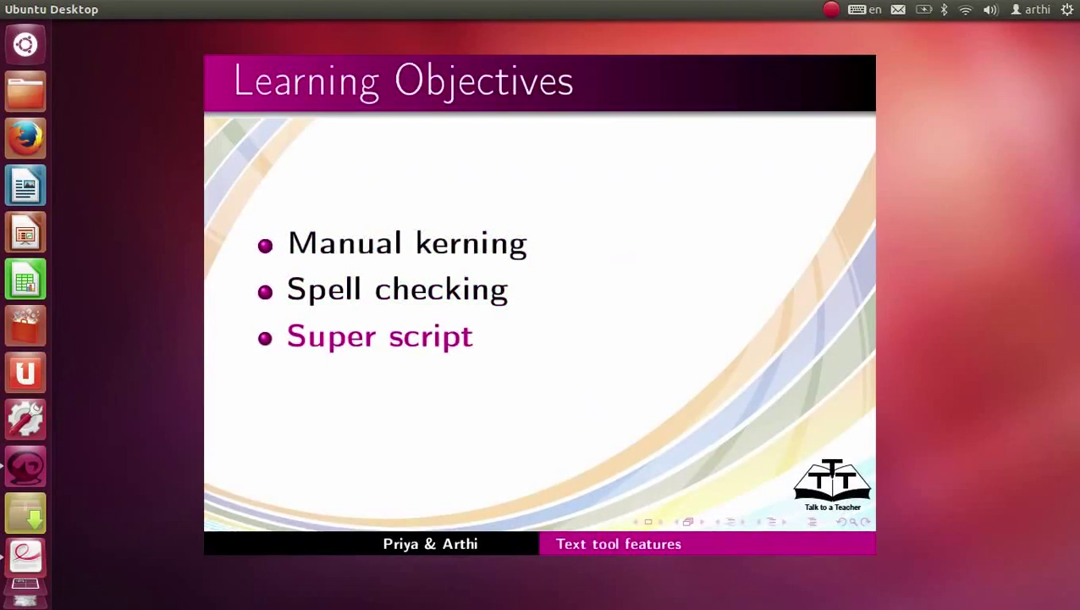
pyautogui.press('pagedown')
pyautogui.press('pagedown')
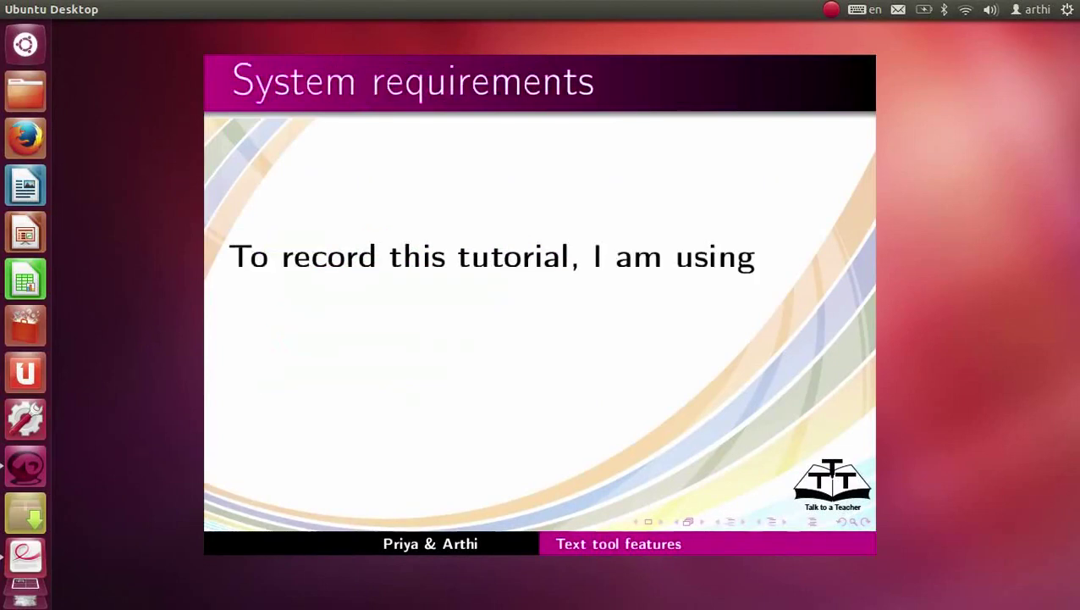
pyautogui.press('pagedown')
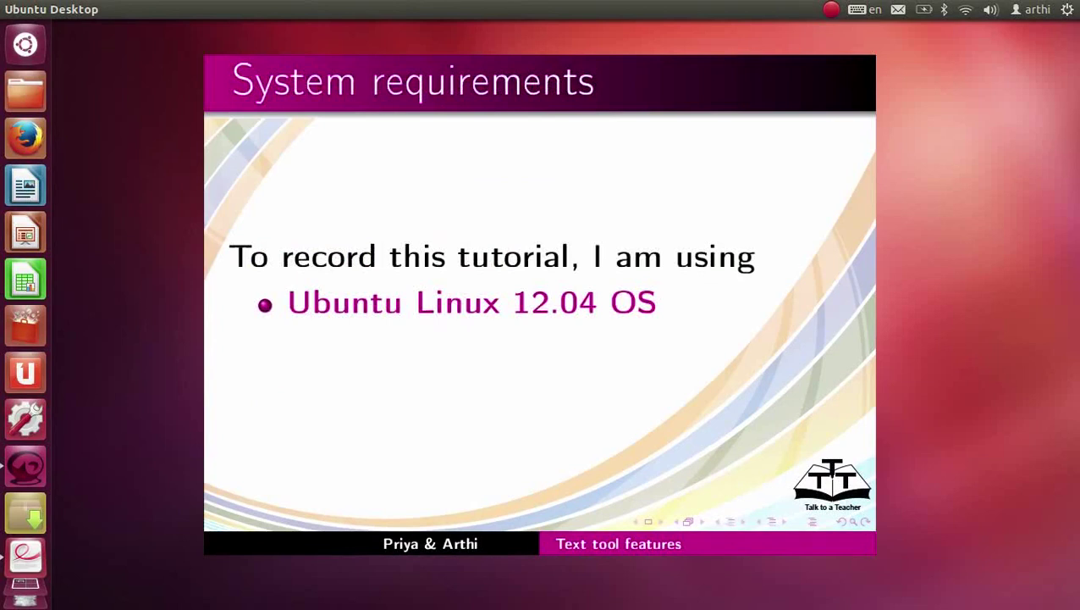
pyautogui.press('pagedown')
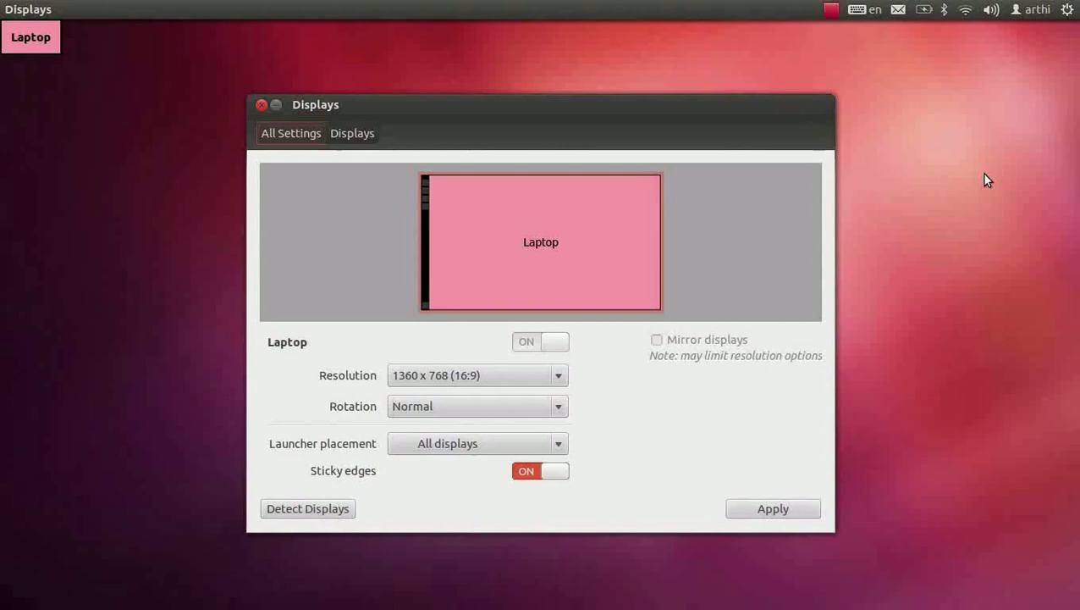
# Search the Dash for 'in' and launch Inkscape with a blank document.
pyautogui.press('super')
pyautogui.write('in')
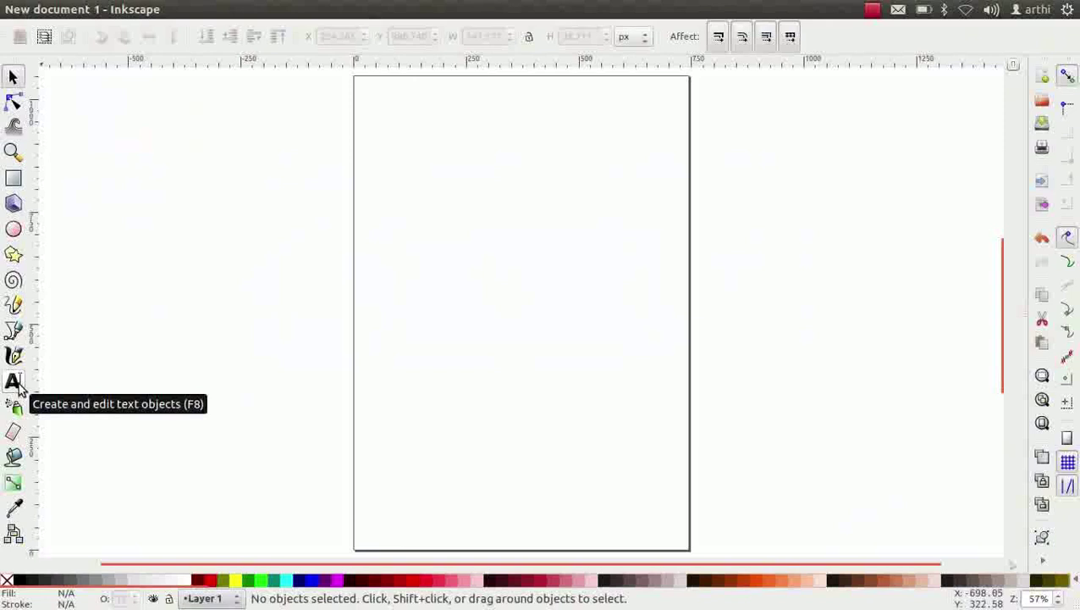
# Type 'Spoken' as a text object on the page and place the caret between S and p.
pyautogui.click(19, 388)
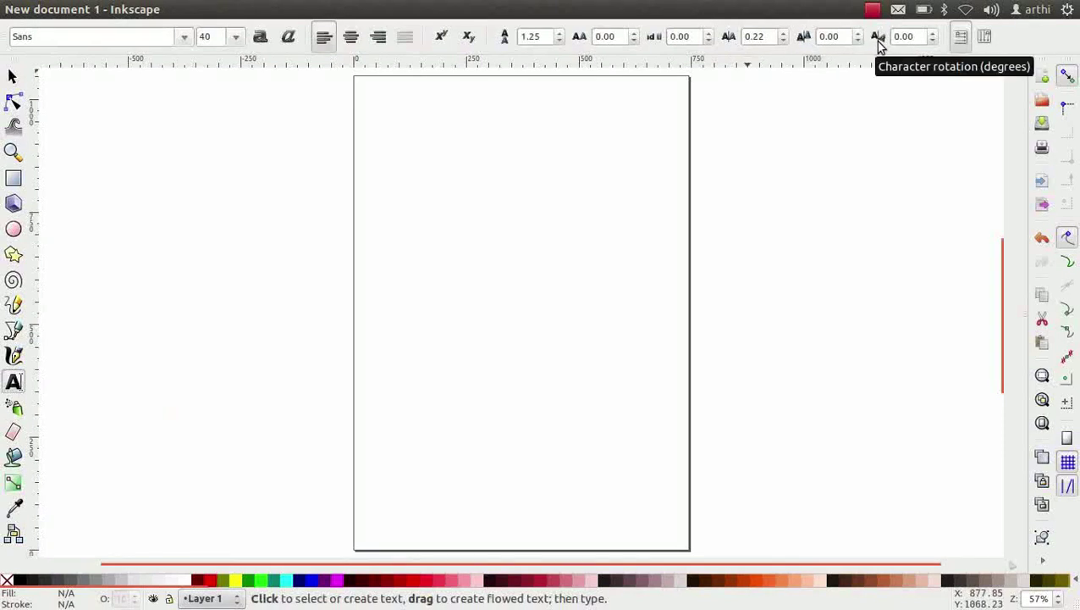
pyautogui.scroll(4, 350, 200)
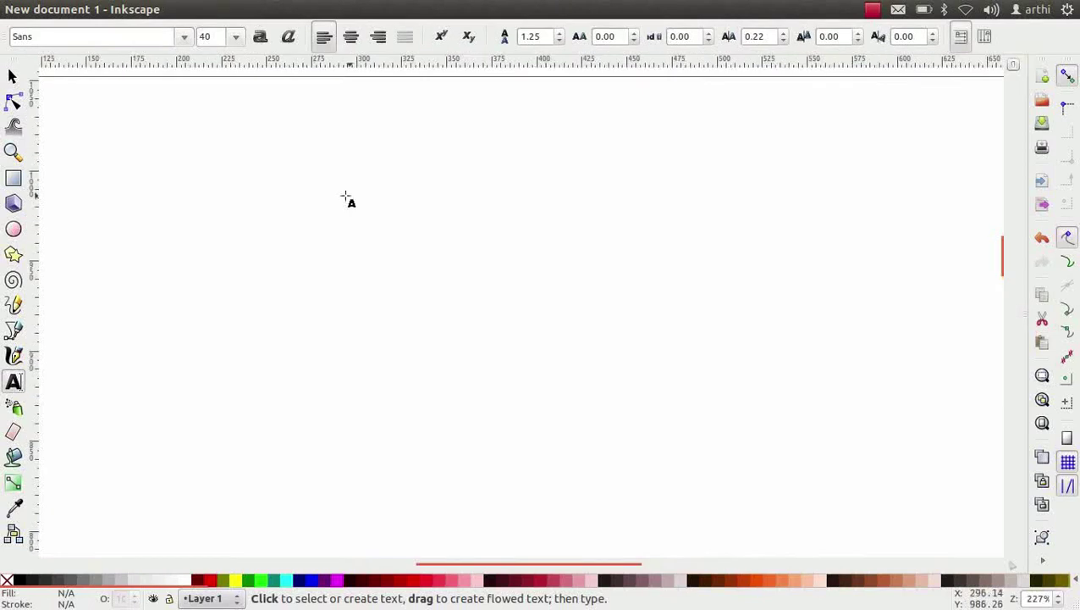
pyautogui.click(307, 190)
pyautogui.write('Sp')
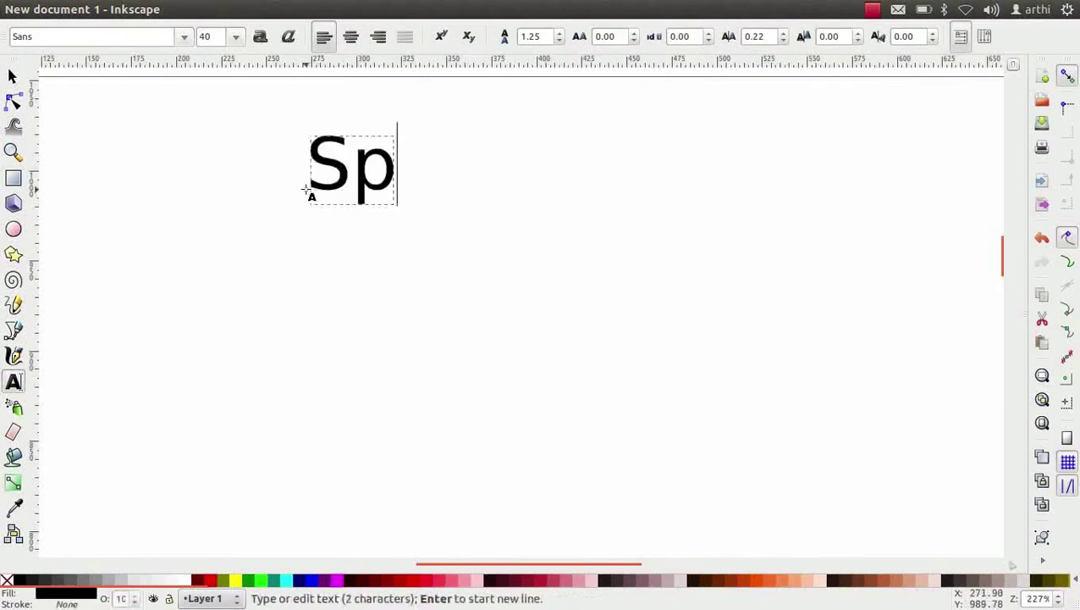
pyautogui.write('oken')
pyautogui.scroll(3, 307, 193)
pyautogui.click(294, 310)
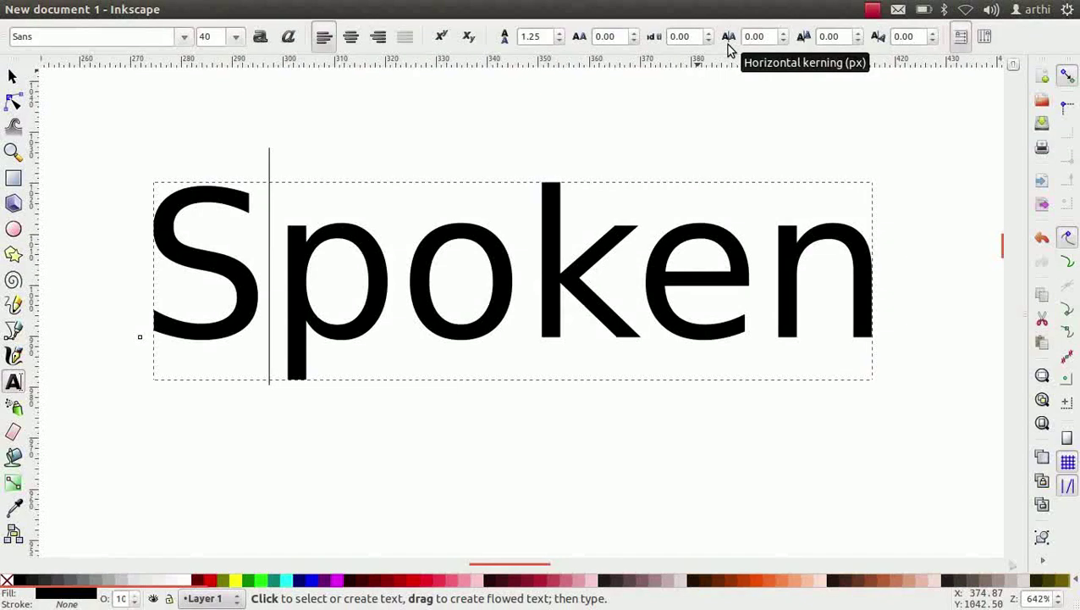
# Set the horizontal kerning after the S of 'Spoken' to 3 px.
pyautogui.click(784, 38)
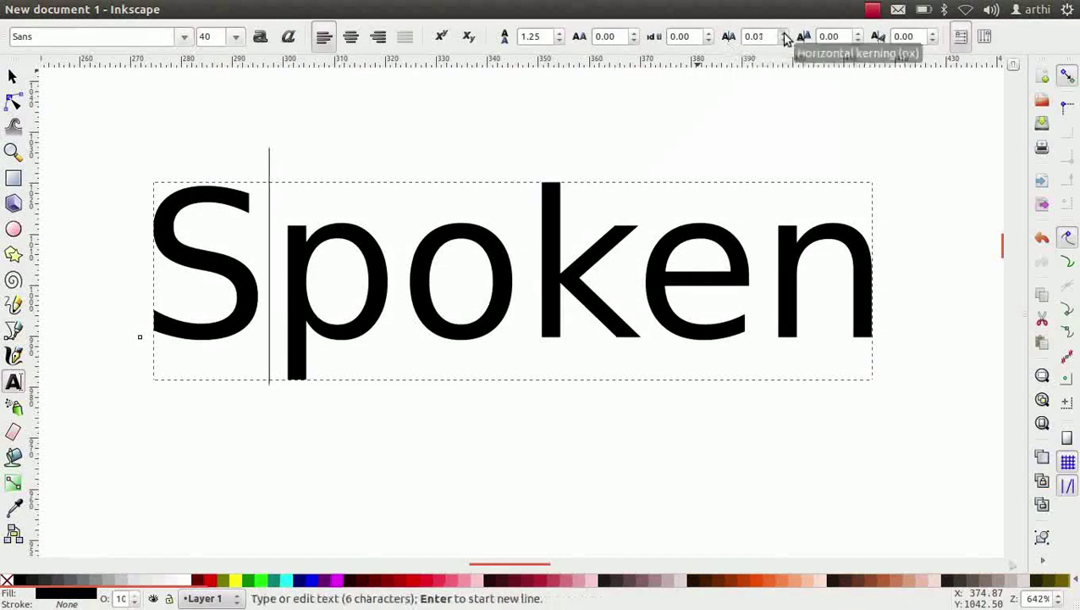
pyautogui.click(784, 38)
pyautogui.click(786, 41)
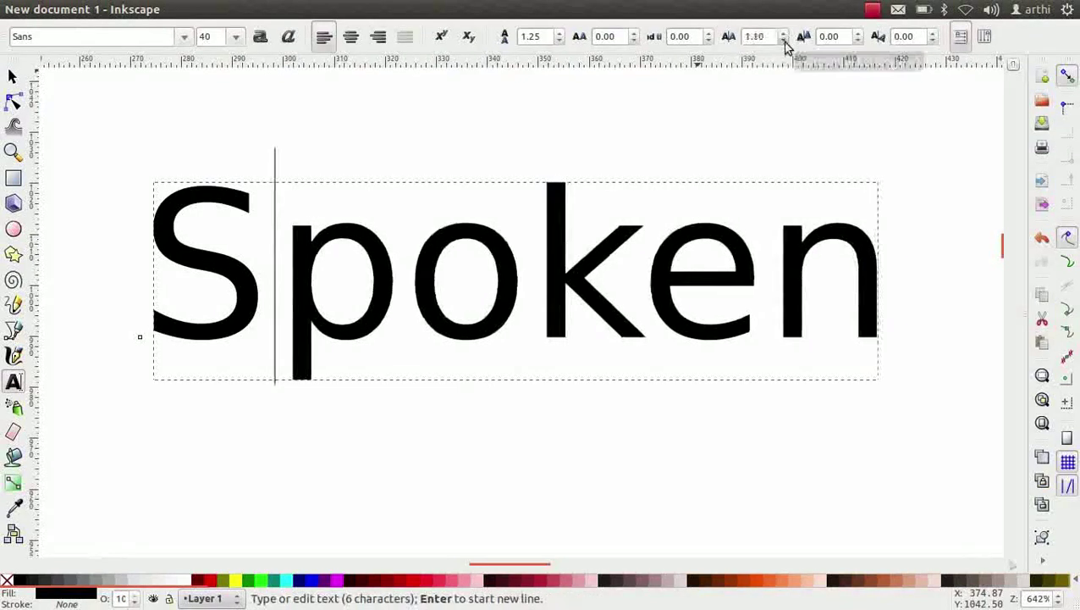
pyautogui.click(786, 41)
pyautogui.click(783, 40)
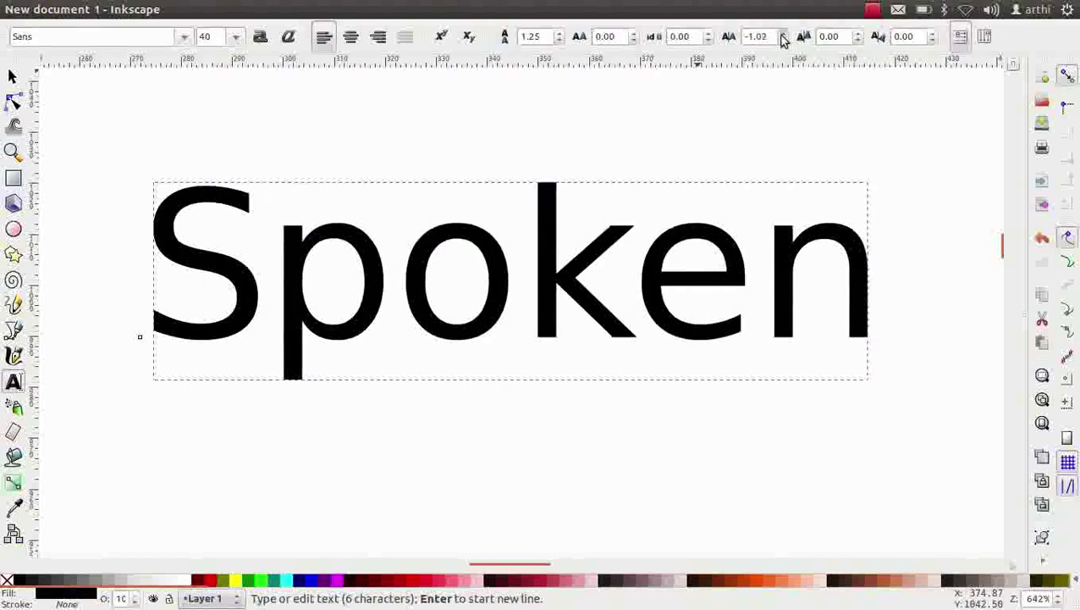
pyautogui.click(783, 38)
pyautogui.click(783, 38)
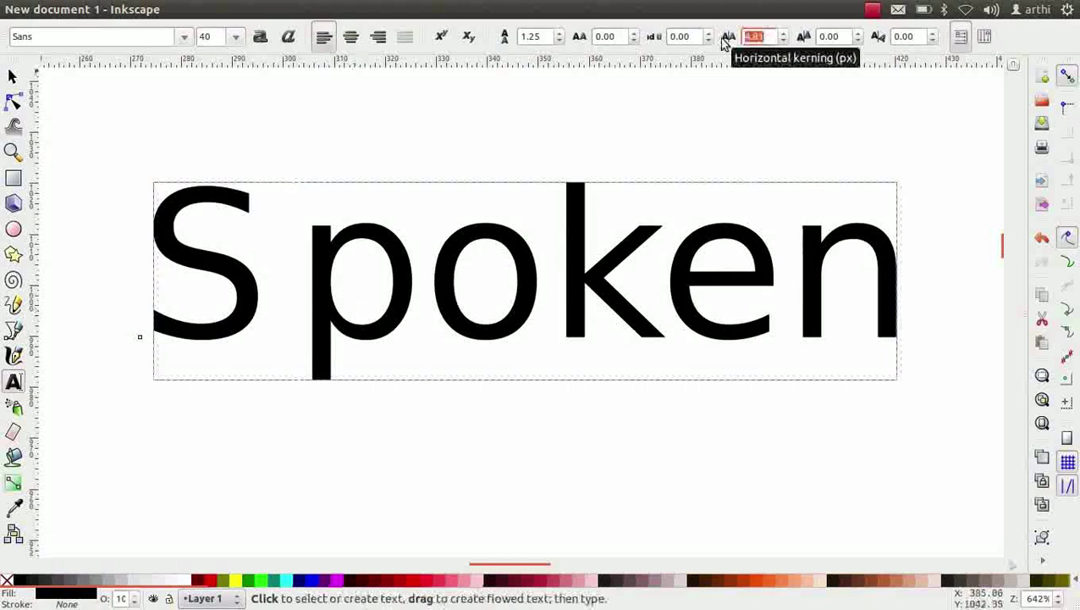
pyautogui.write('3')
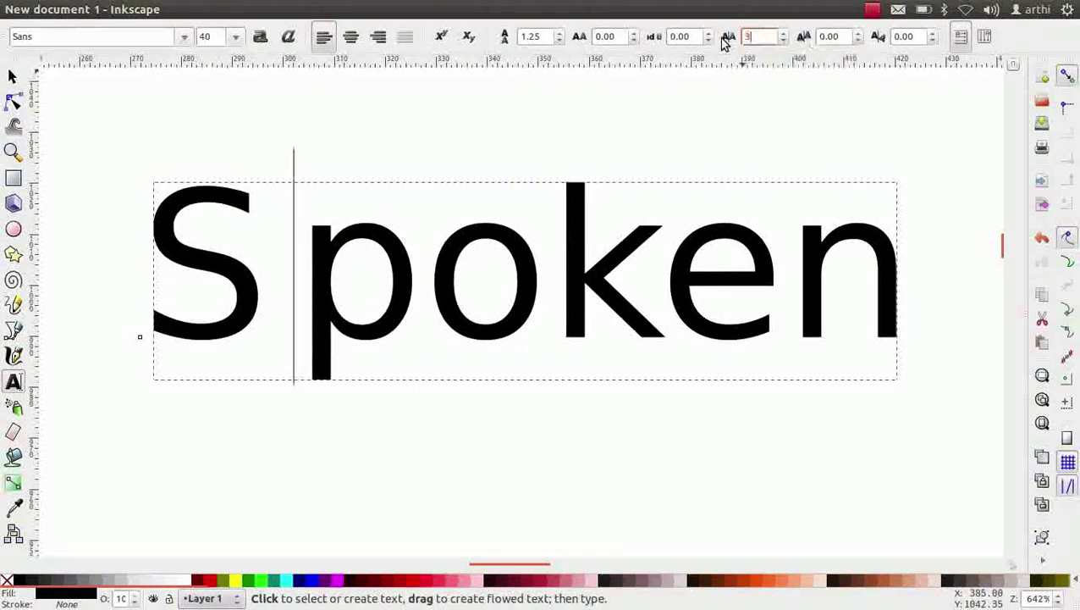
pyautogui.press('Return')
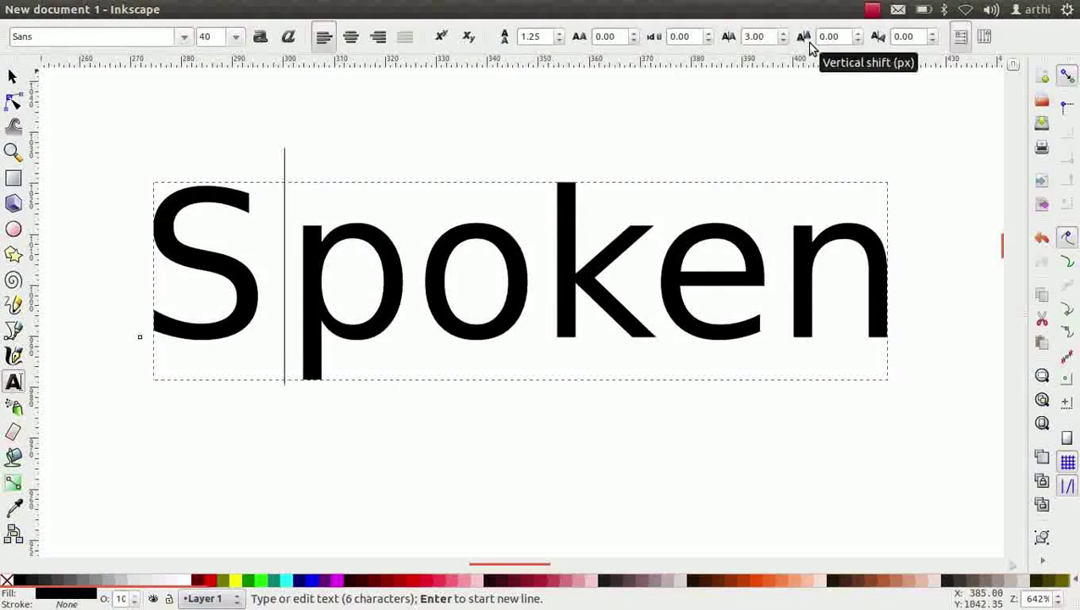
# Apply a 15 px vertical shift so 'poken' sits below the S.
pyautogui.click(858, 32)
pyautogui.click(857, 32)
pyautogui.click(858, 33)
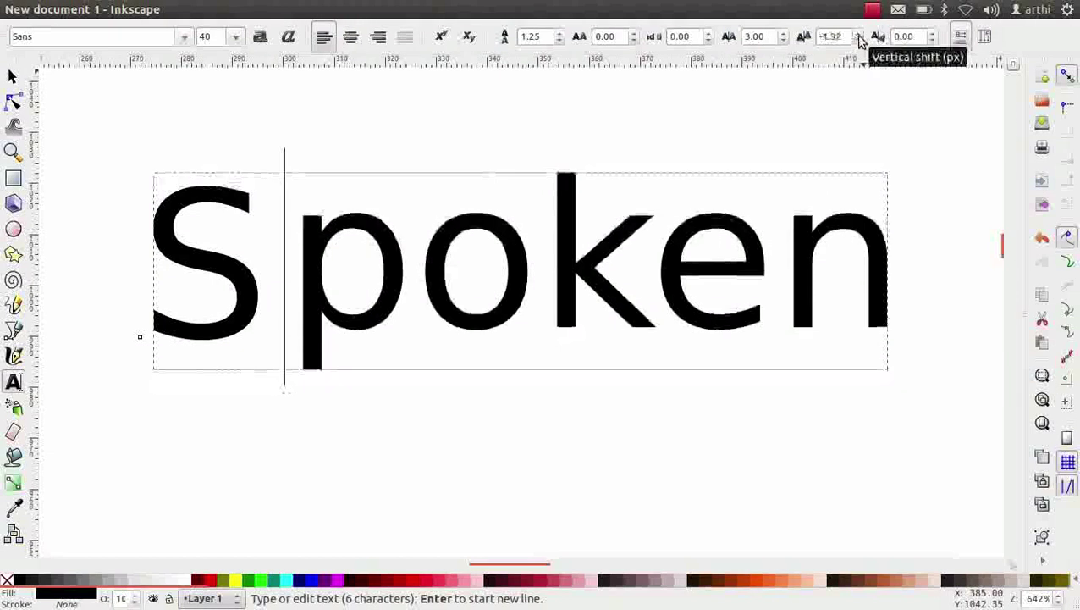
pyautogui.click(858, 32)
pyautogui.click(857, 32)
pyautogui.click(859, 36)
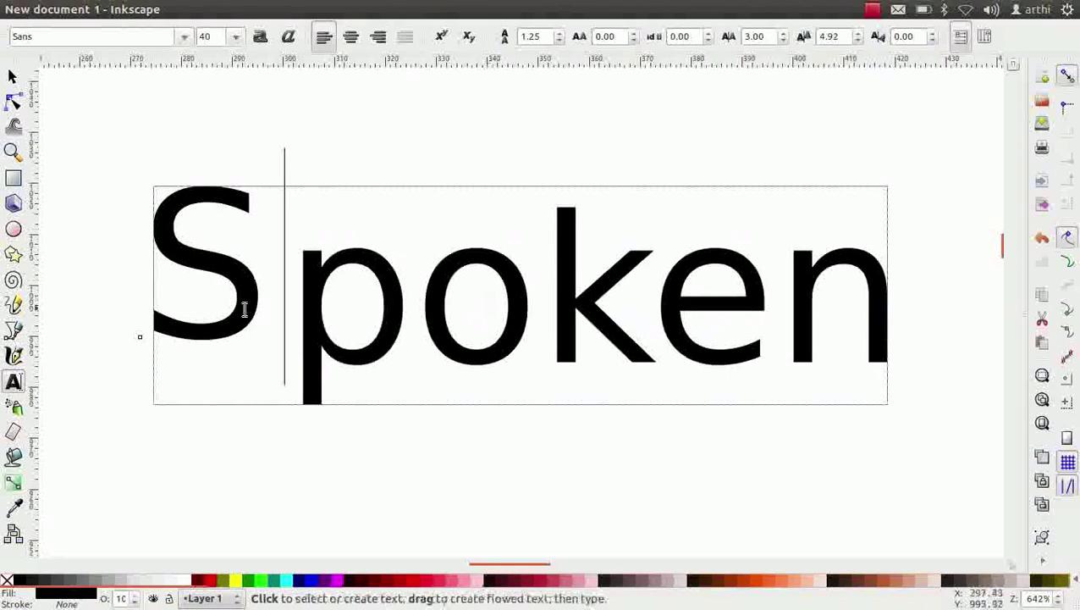
pyautogui.tripleClick(830, 36)
pyautogui.write('1')
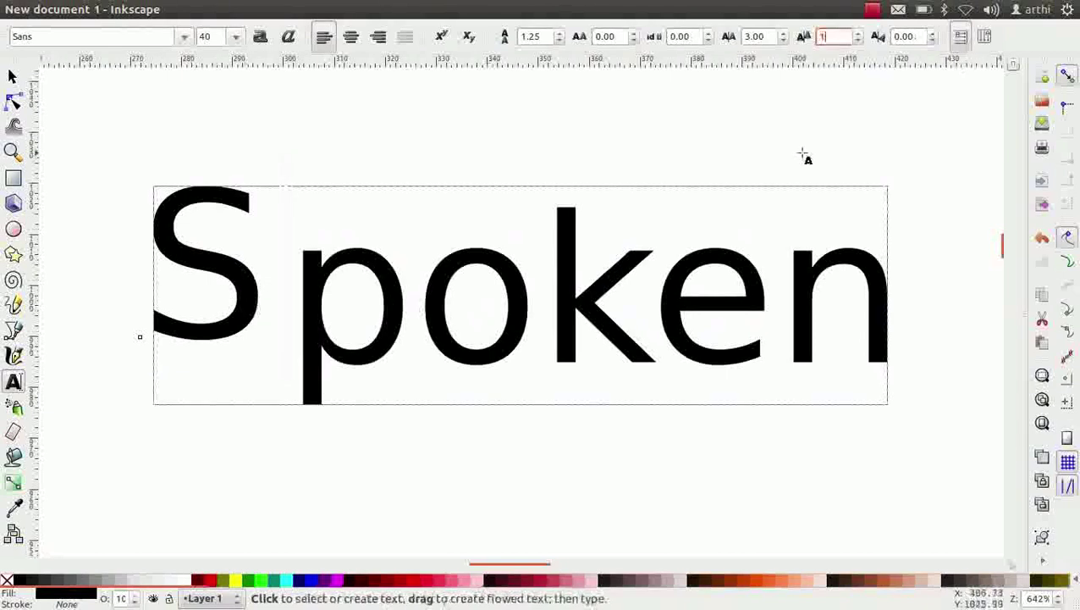
pyautogui.write('5')
pyautogui.press('Return')
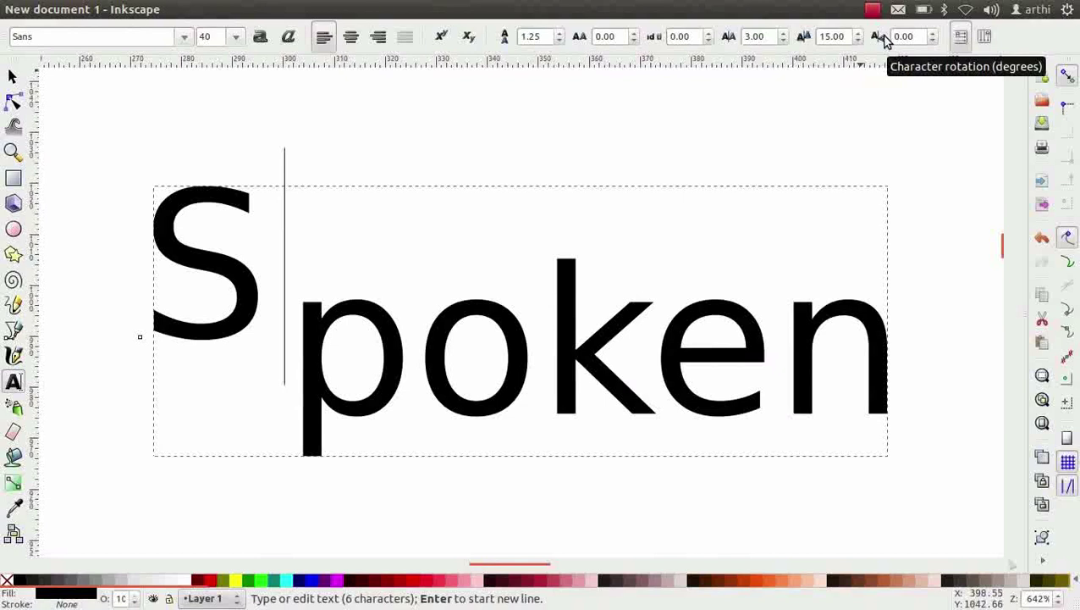
# Rotate the letter e of 'Spoken' to -41.10 degrees.
pyautogui.click(659, 364)
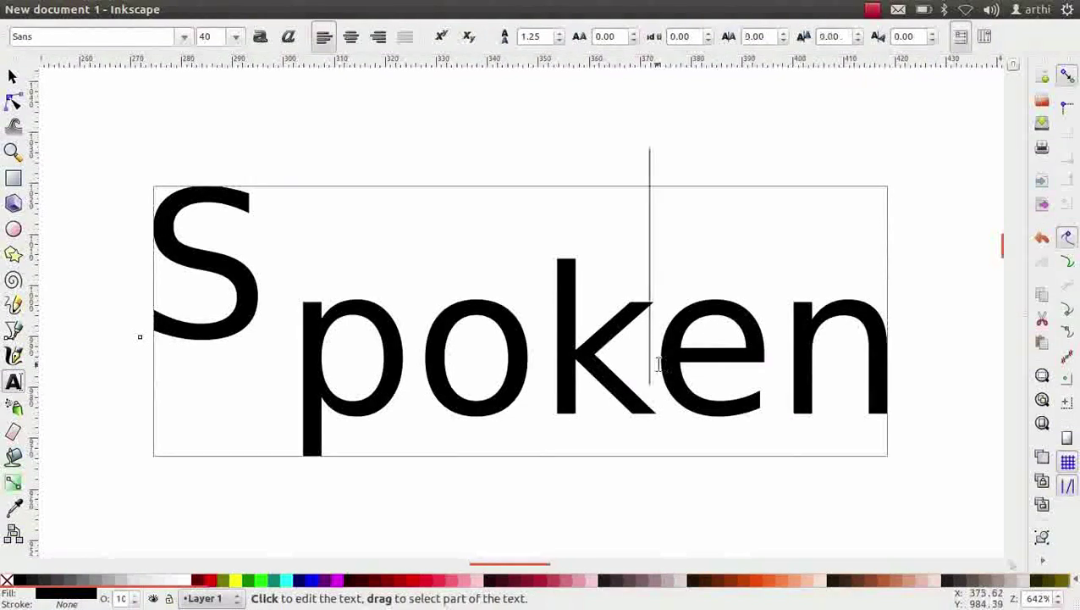
pyautogui.click(935, 32)
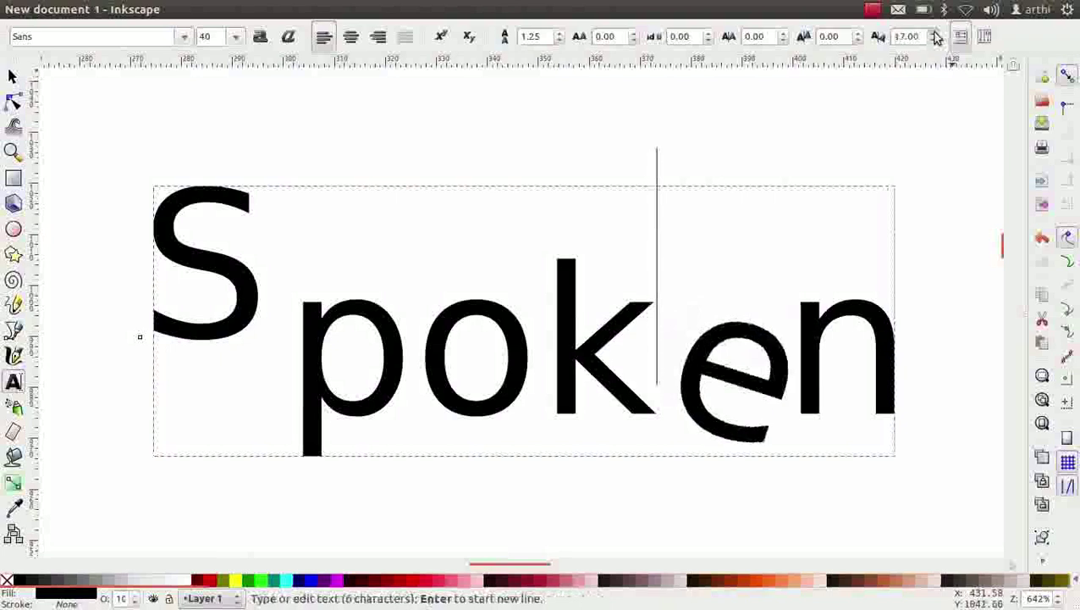
pyautogui.click(932, 41)
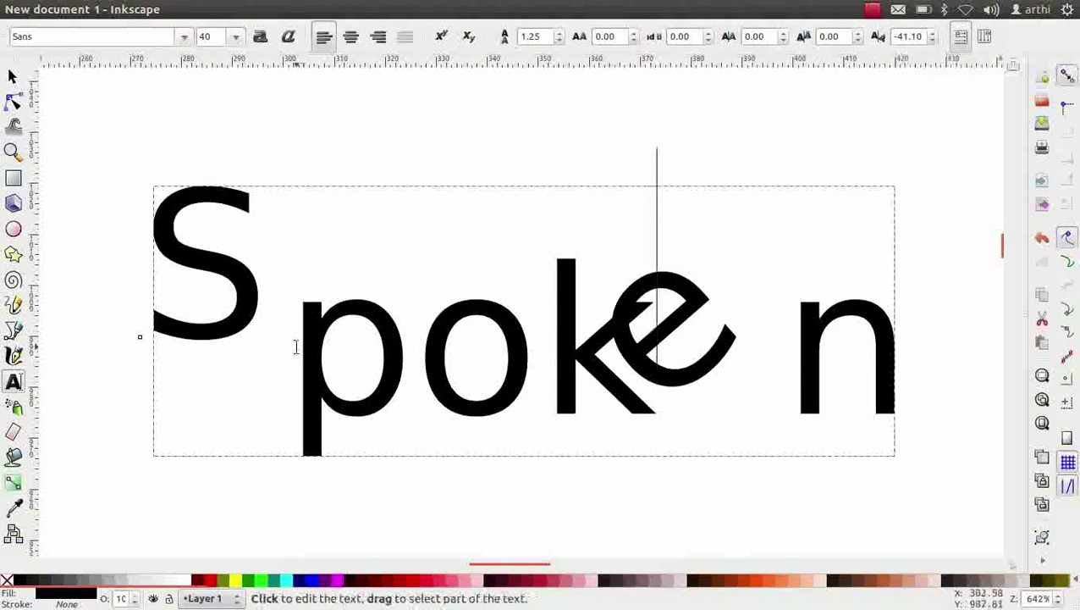
# Give the selected 'po' kerning 5, vertical shift 10 and rotation 20 degrees.
pyautogui.moveTo(295, 347); pyautogui.dragTo(508, 375)
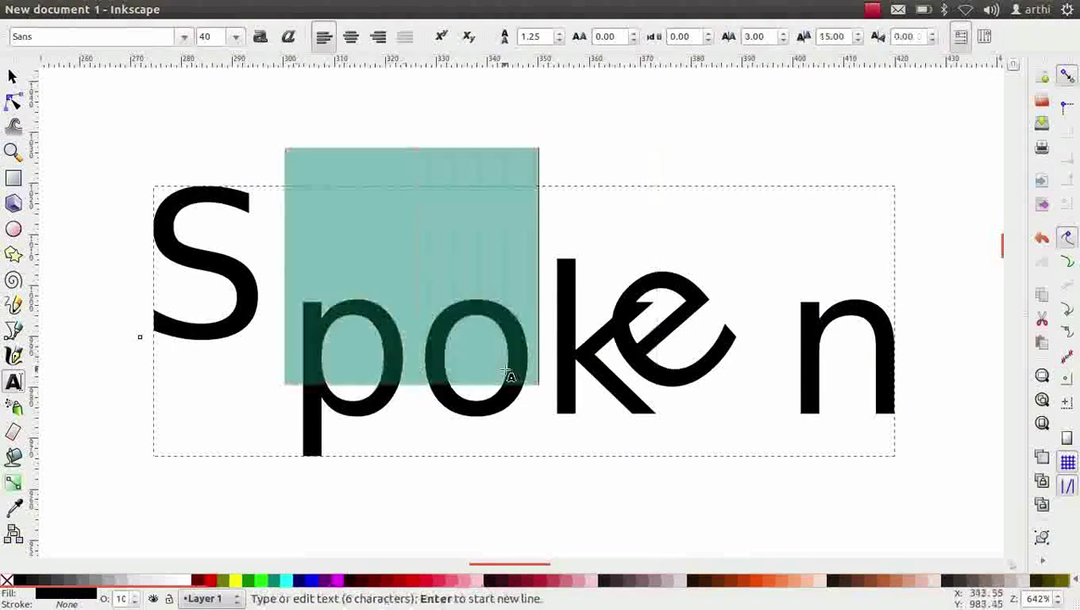
pyautogui.tripleClick(767, 37)
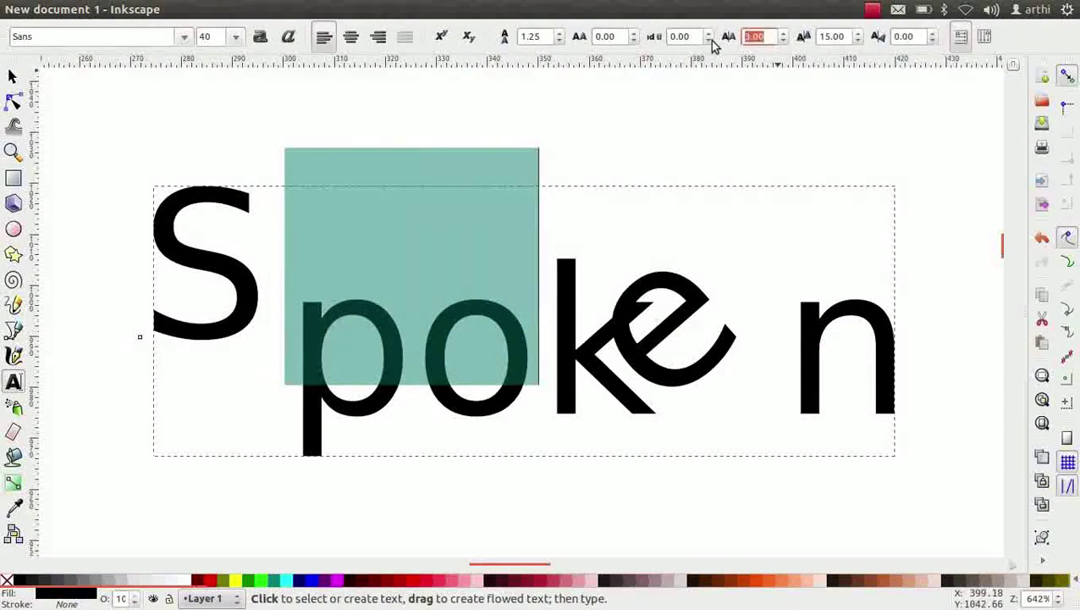
pyautogui.write('5')
pyautogui.tripleClick(849, 38)
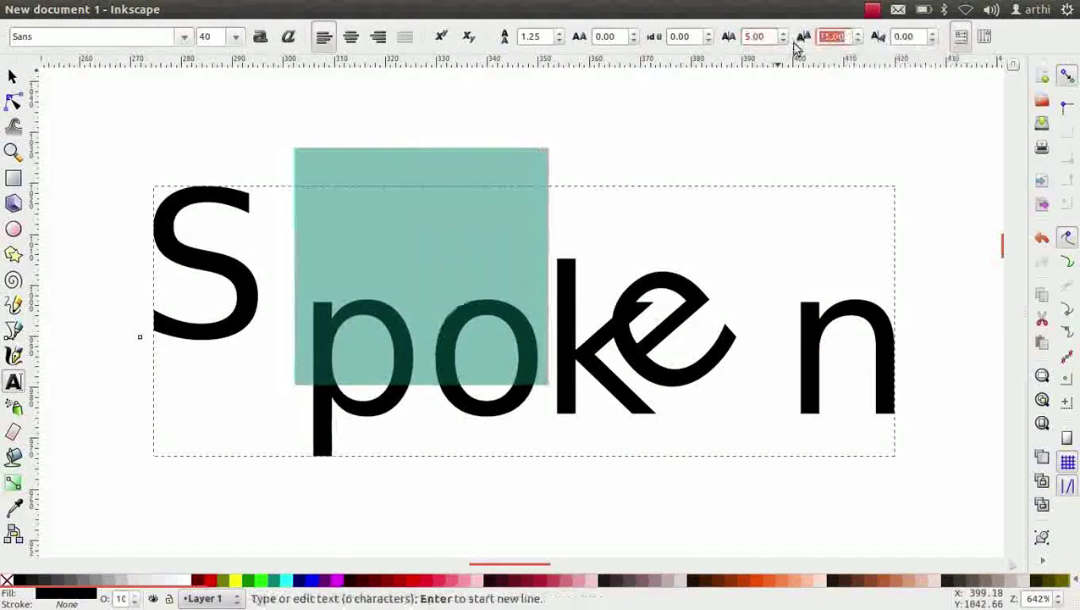
pyautogui.write('10')
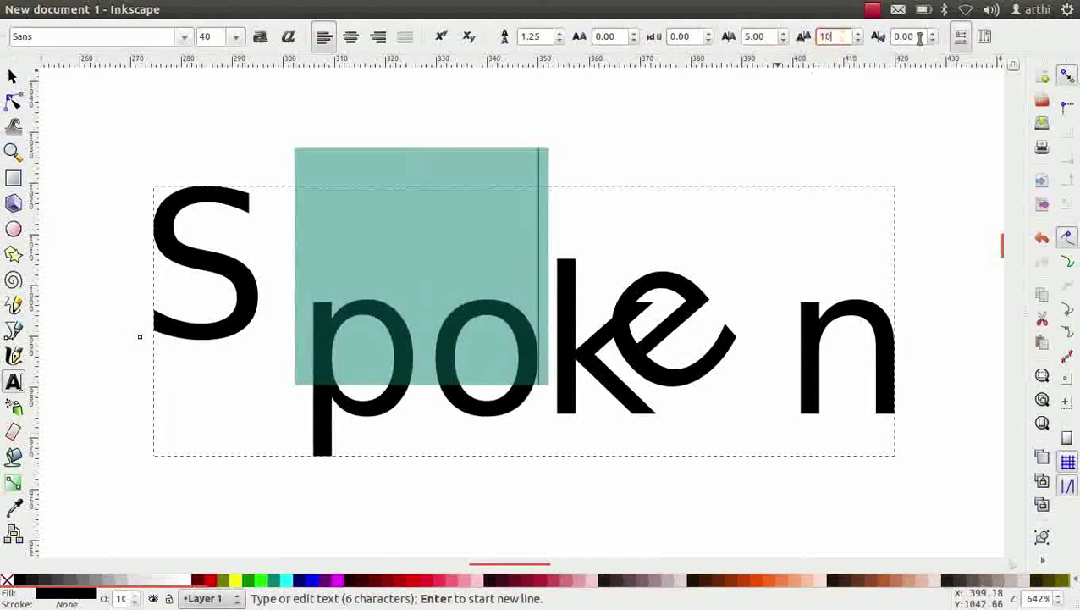
pyautogui.press('Tab')
pyautogui.write('20')
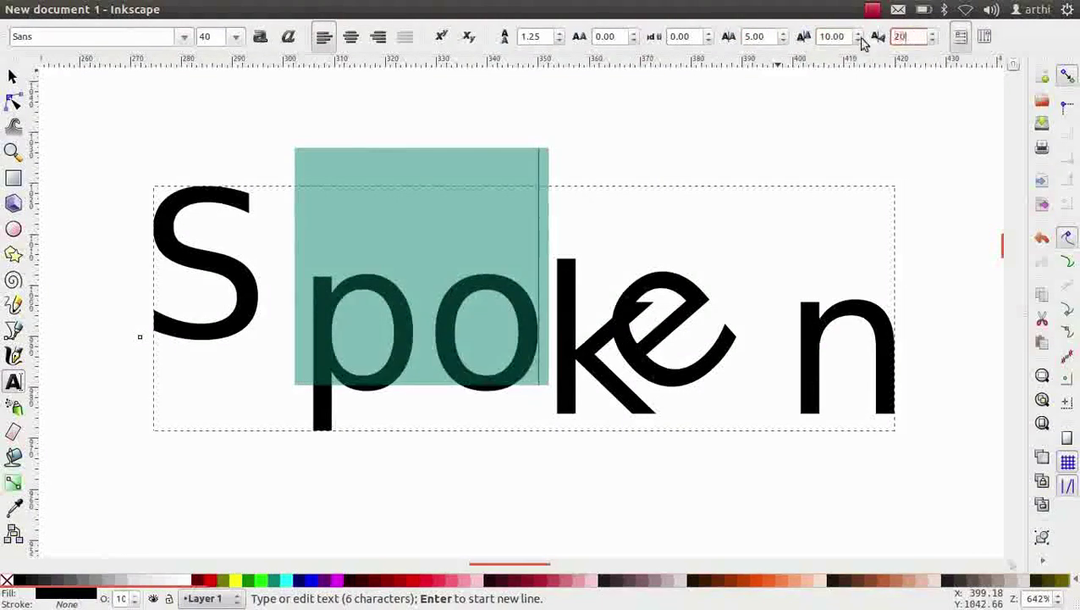
pyautogui.press('Return')
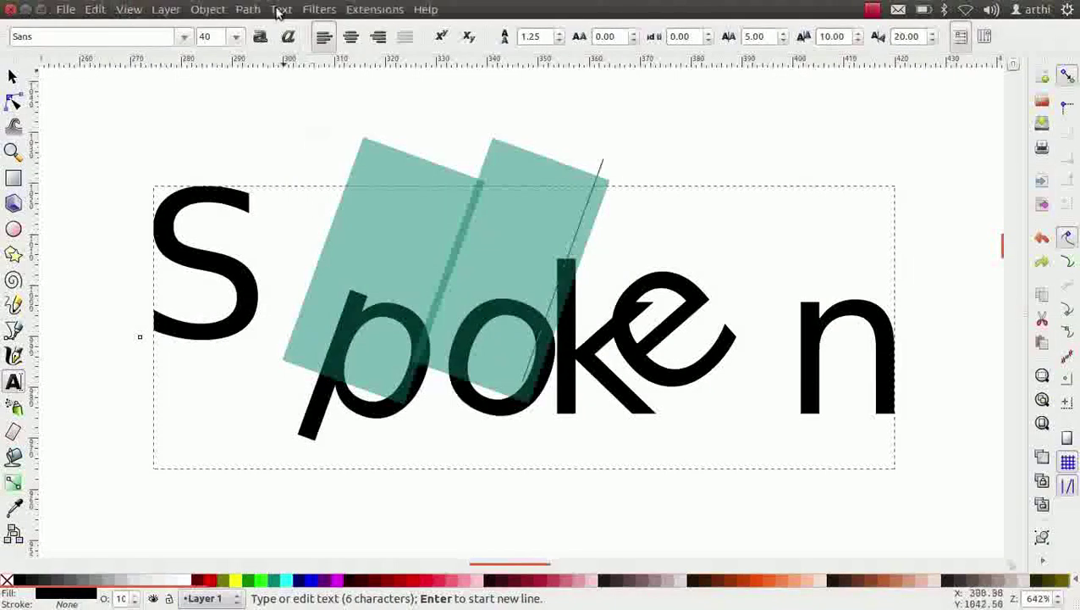
# Strip all manual kerns from 'Spoken' using Text > Remove Manual Kerns.
pyautogui.click(280, 10)
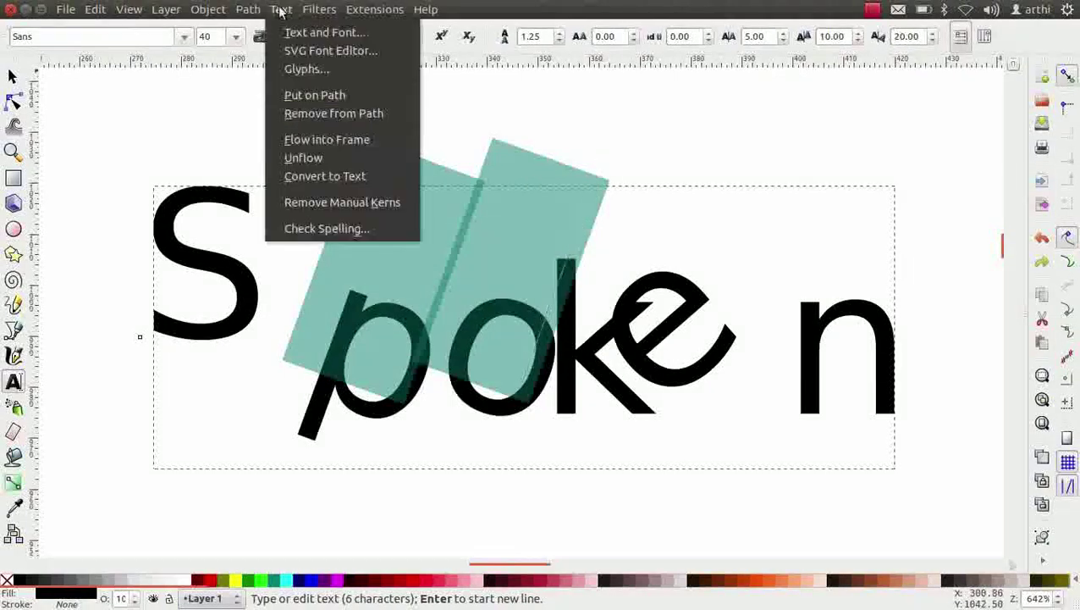
pyautogui.click(355, 203)
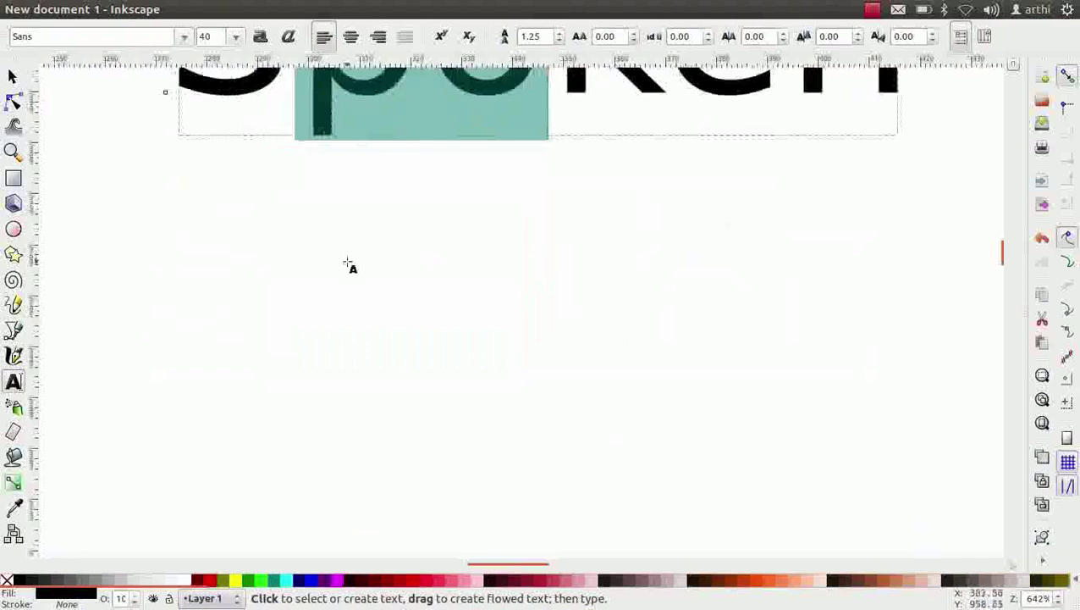
pyautogui.moveTo(348, 264); pyautogui.dragTo(949, 467)
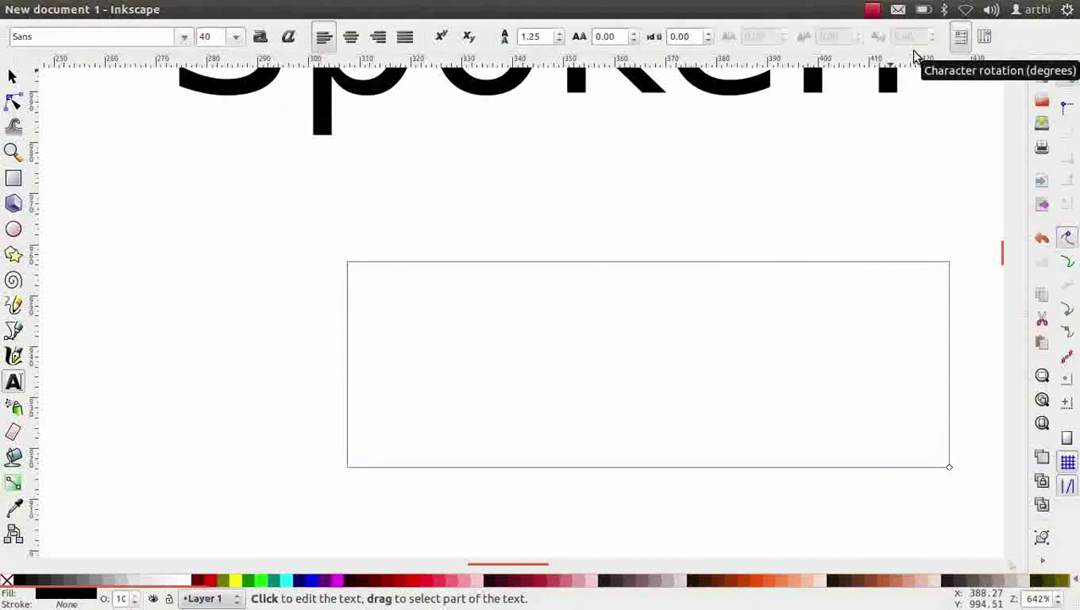
pyautogui.press('Escape')
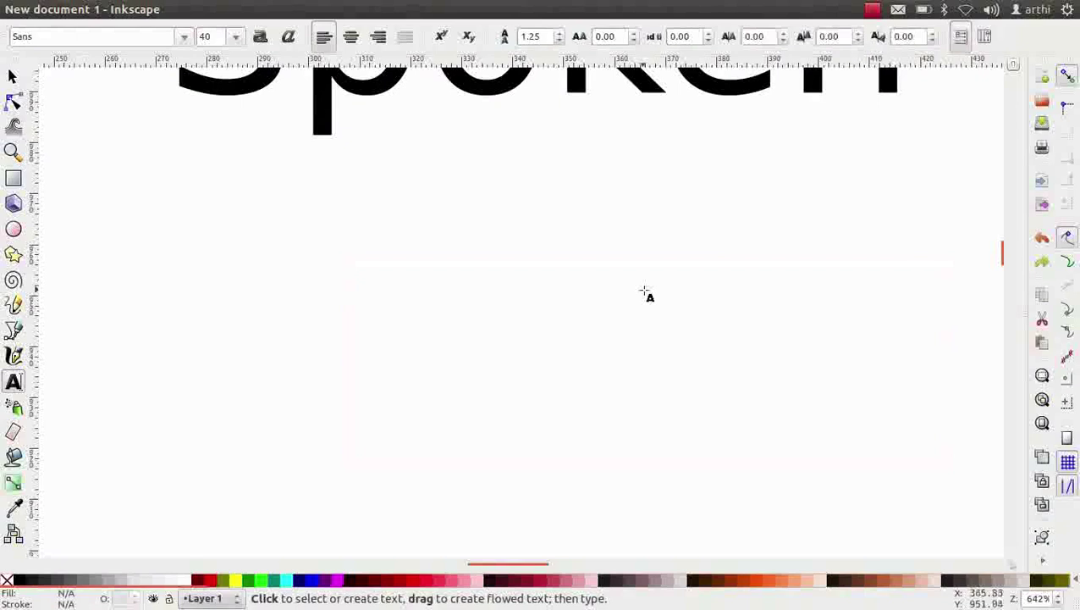
pyautogui.moveTo(2, 304)
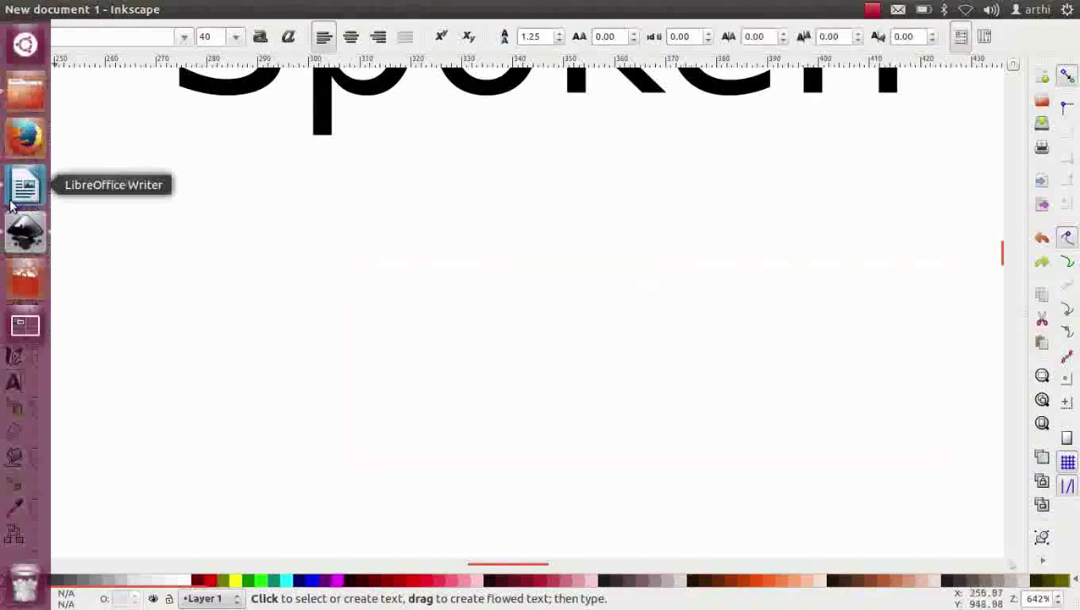
# Select all the text of Code text.odt in Writer, then return to Inkscape.
pyautogui.click(12, 185)
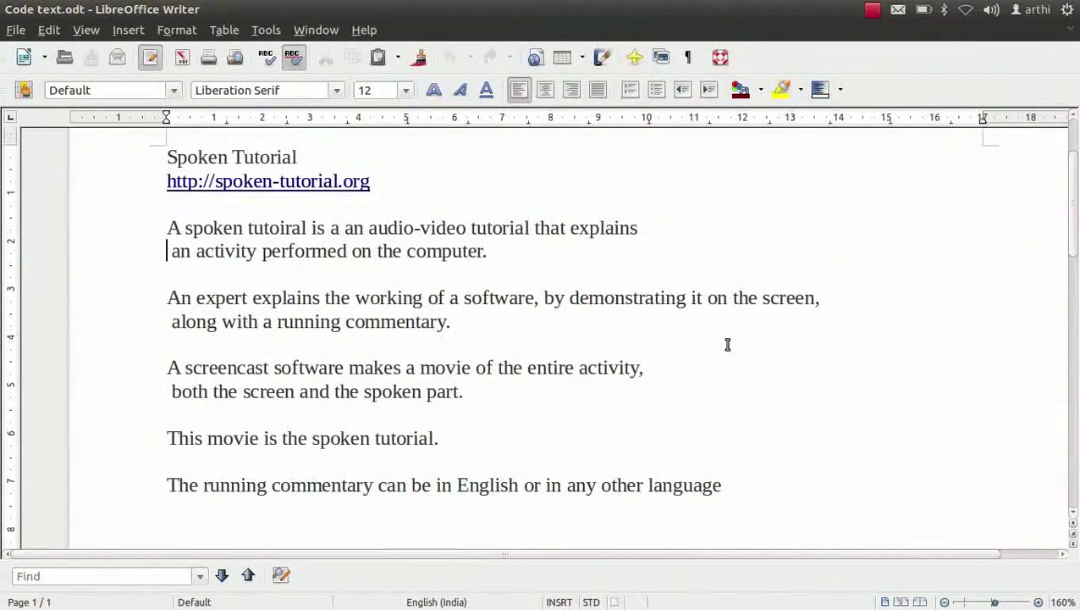
pyautogui.hotkey('ctrl', 'a')
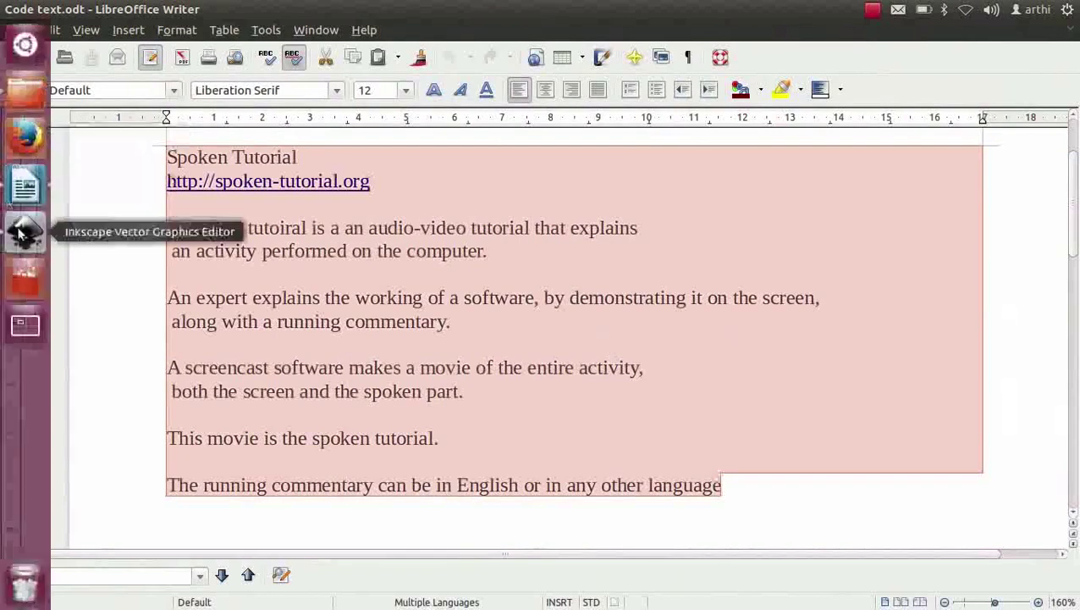
pyautogui.click(23, 234)
pyautogui.click(1042, 422)
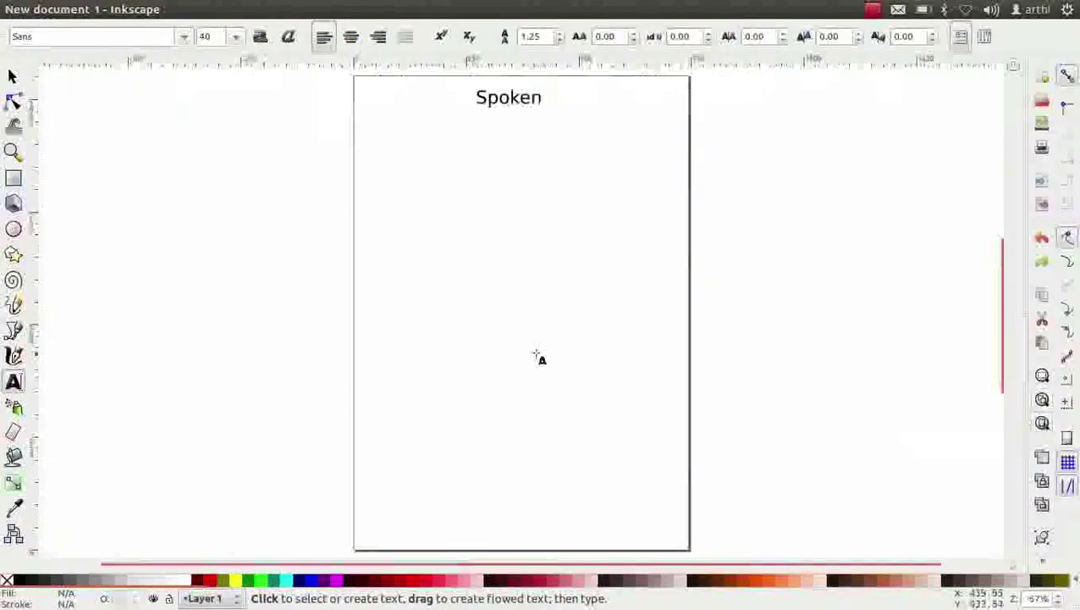
# Paste the copied Writer paragraphs onto the page below 'Spoken'.
pyautogui.click(365, 200)
pyautogui.hotkey('ctrl', 'v')
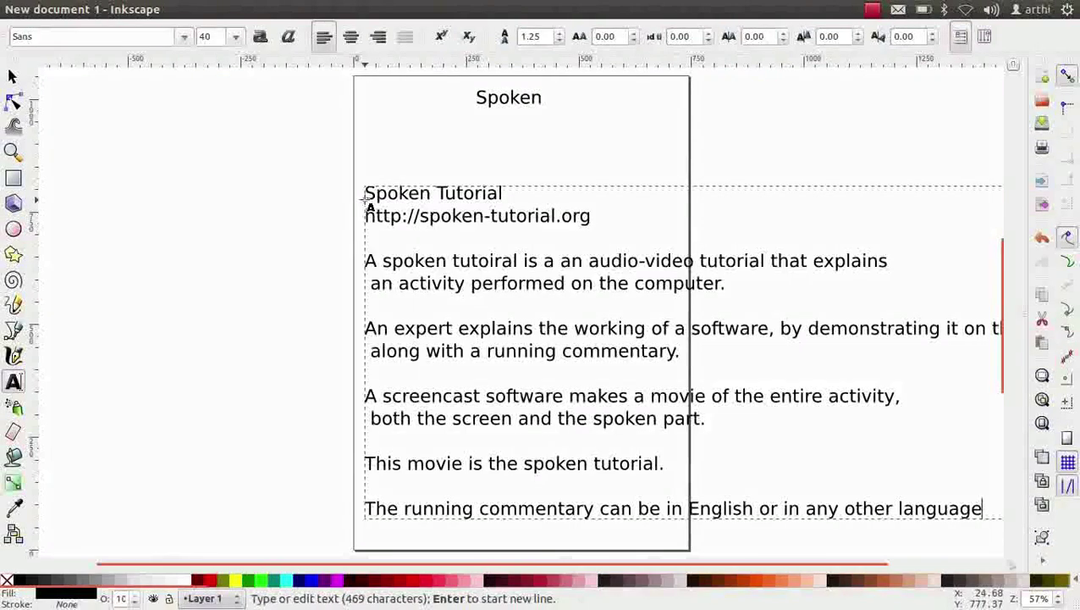
pyautogui.click(280, 9)
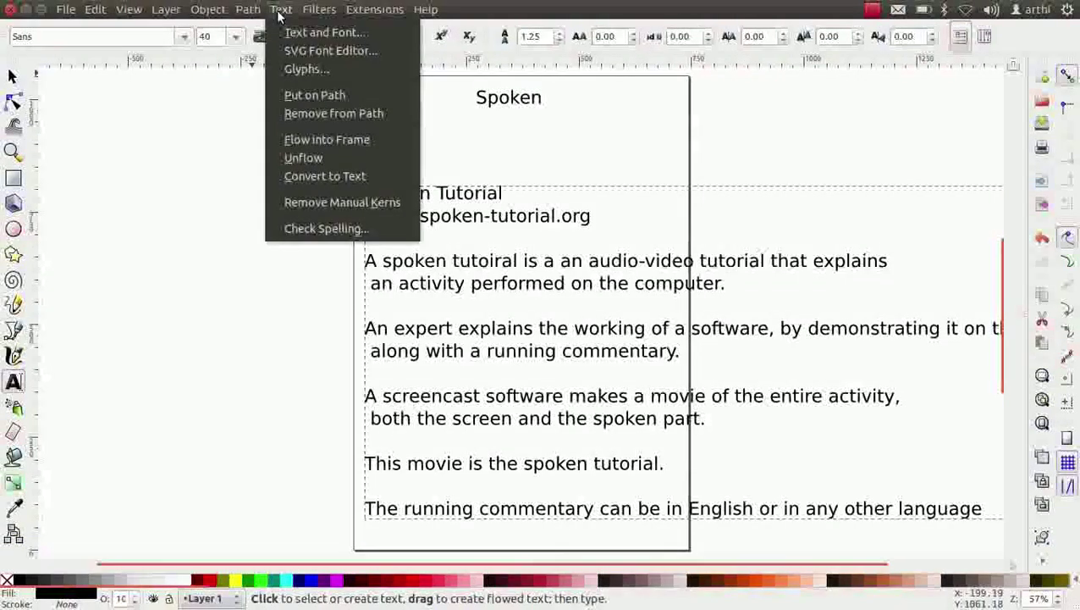
# Run Check Spelling on the pasted text and add 'http' to the dictionary.
pyautogui.click(350, 230)
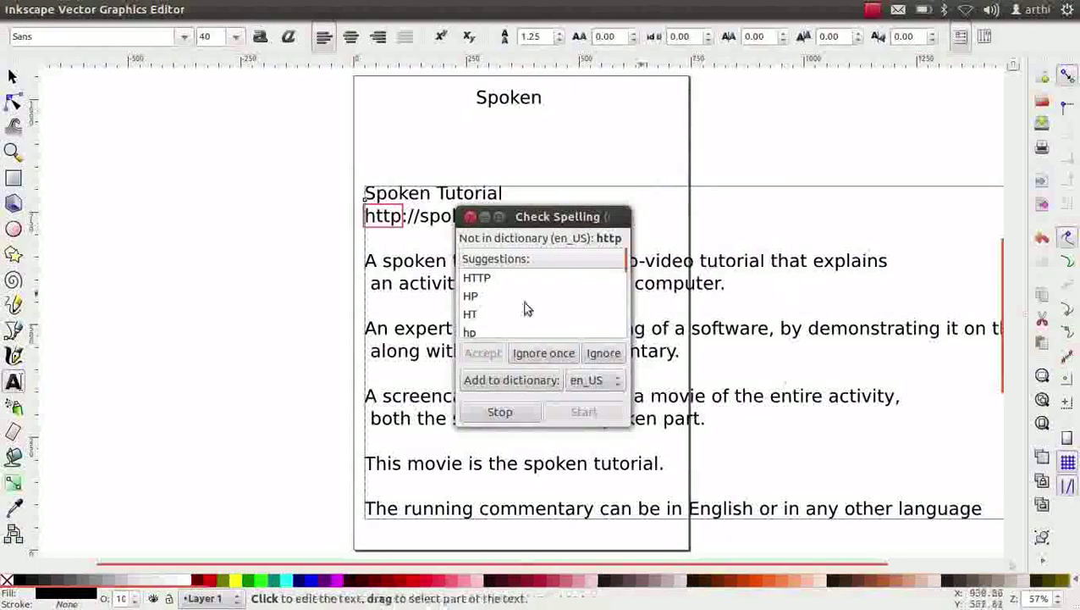
pyautogui.scroll(-1, 503, 306)
pyautogui.scroll(-2, 502, 299)
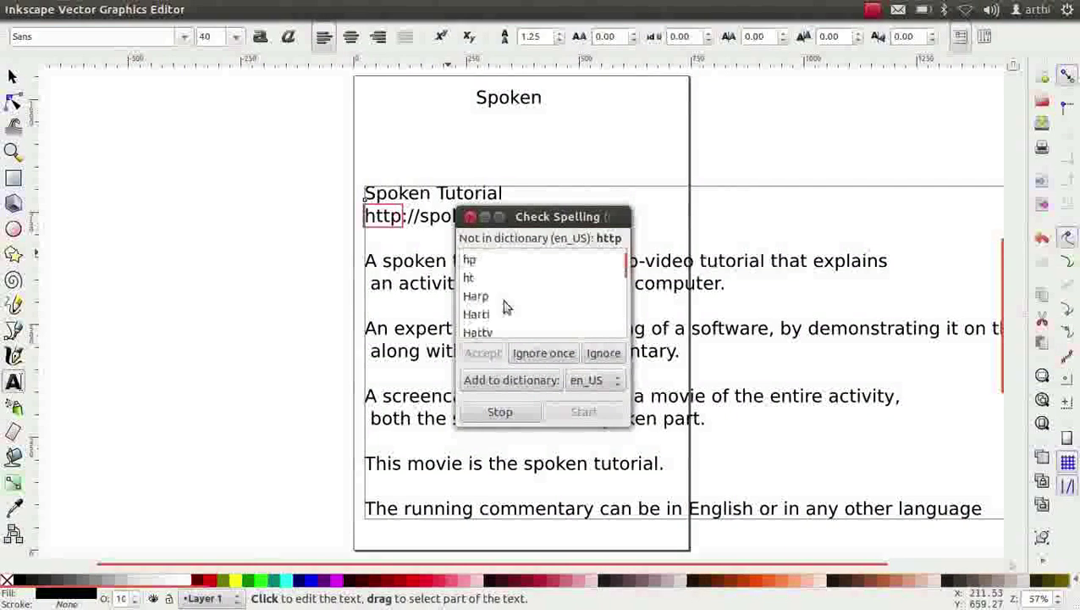
pyautogui.scroll(-2, 502, 299)
pyautogui.scroll(2, 502, 299)
pyautogui.scroll(3, 502, 300)
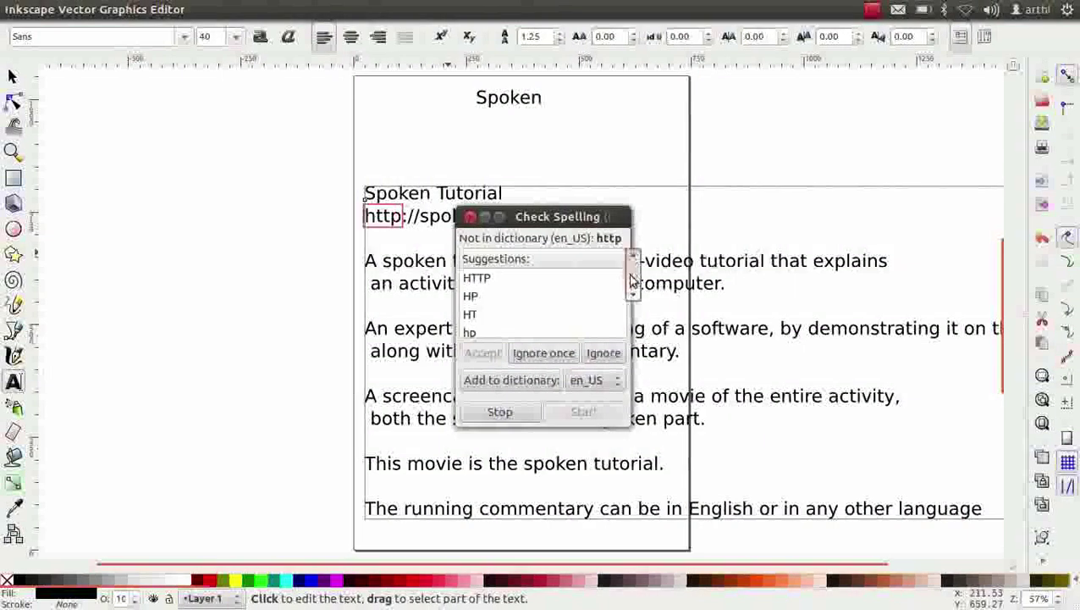
pyautogui.moveTo(631, 284)
pyautogui.mouseDown()
pyautogui.moveTo(631, 330)
pyautogui.moveTo(630, 279)
pyautogui.mouseUp()
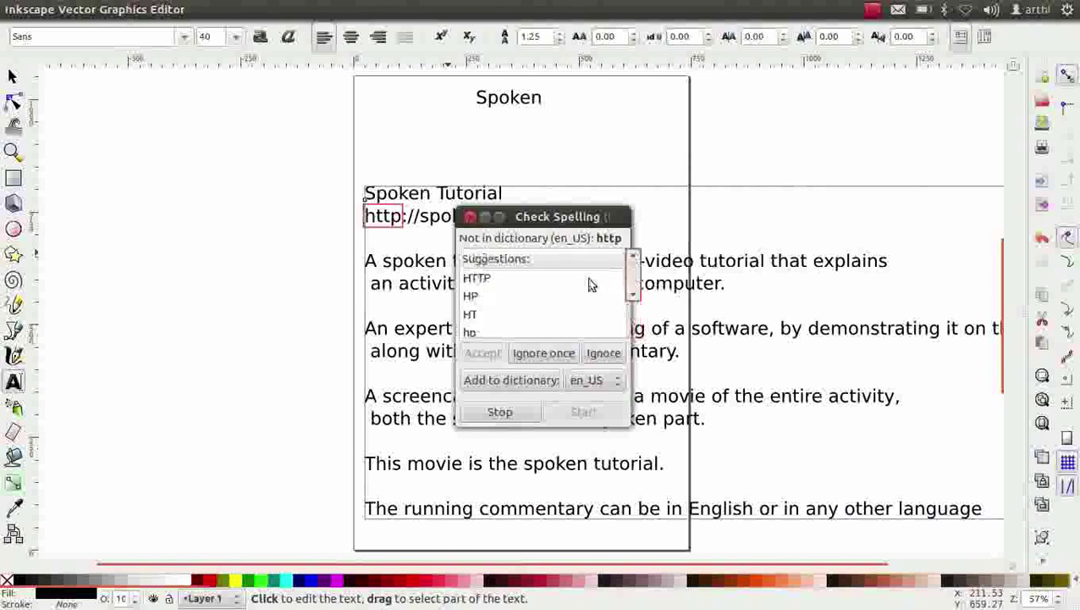
pyautogui.click(495, 380)
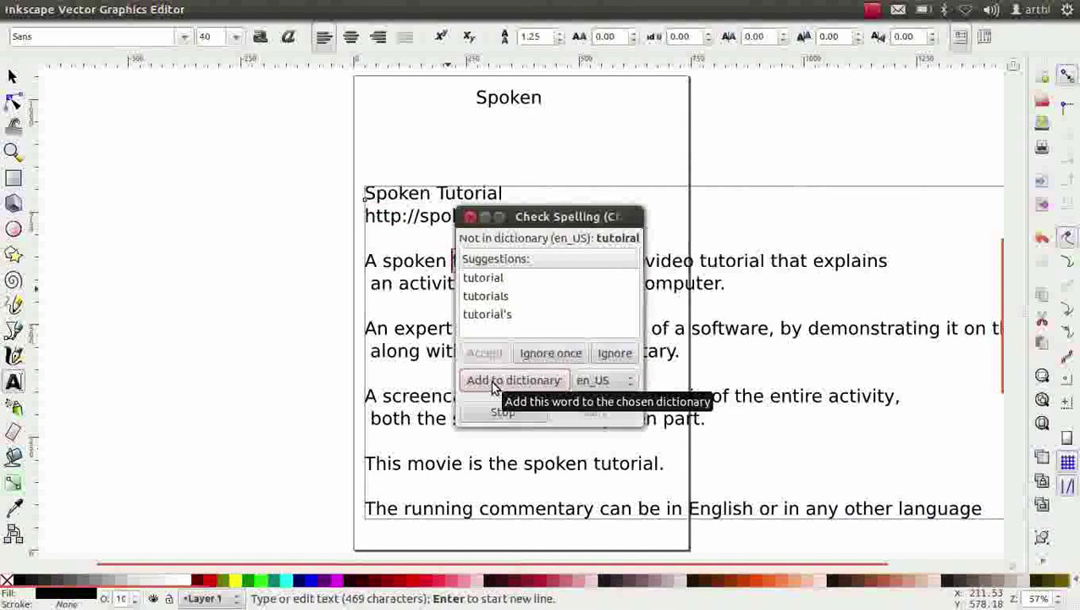
# Correct 'tutoiral' to the suggested spelling 'tutorial'.
pyautogui.moveTo(559, 216); pyautogui.dragTo(224, 204)
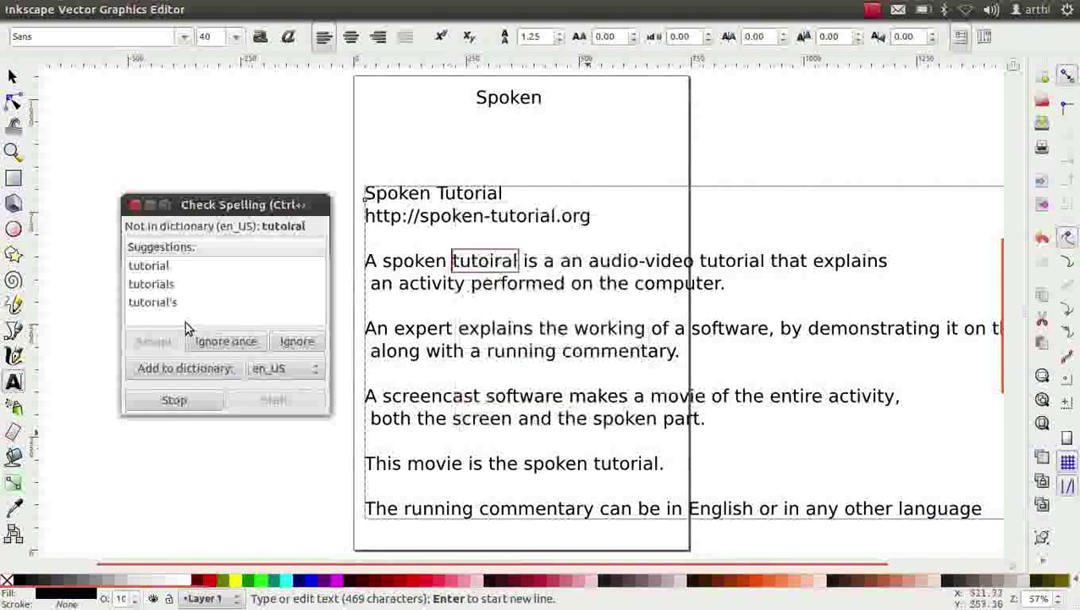
pyautogui.click(168, 267)
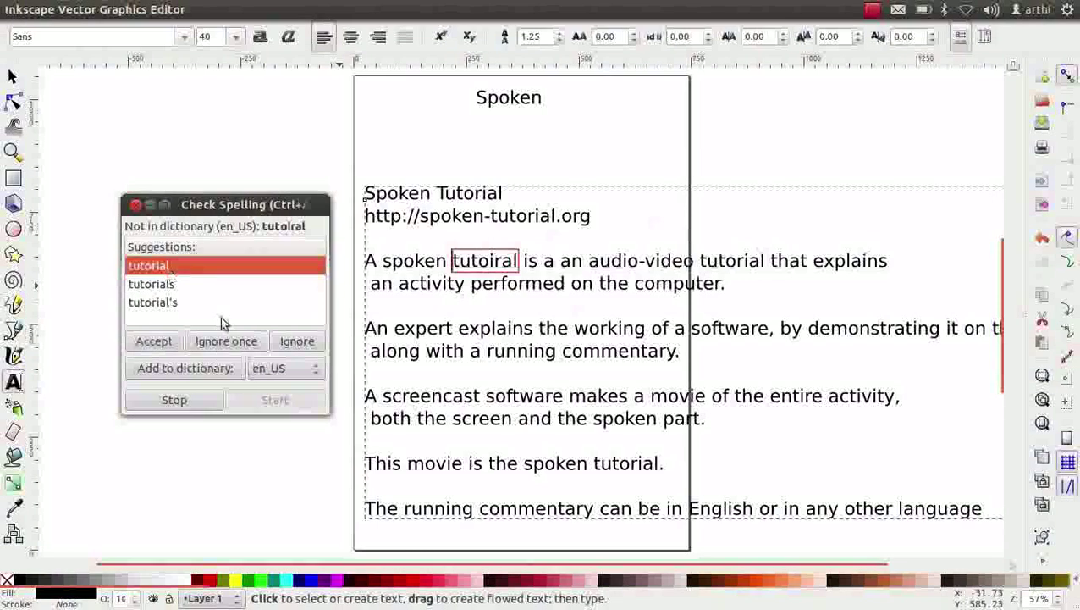
pyautogui.click(160, 342)
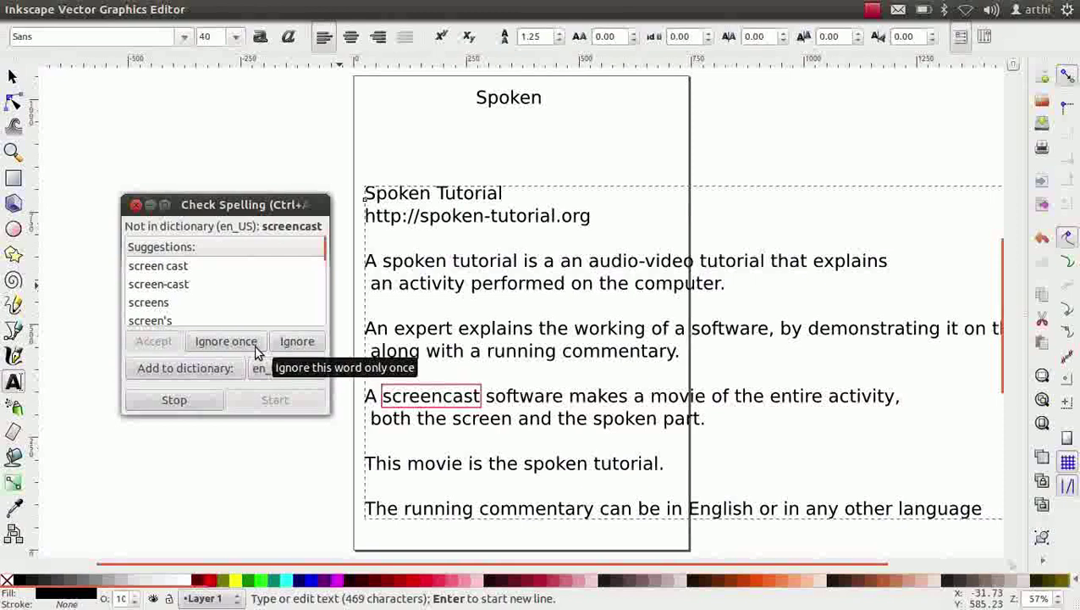
# Ignore 'screencast' once, restart the check, then close the spell checker.
pyautogui.click(210, 398)
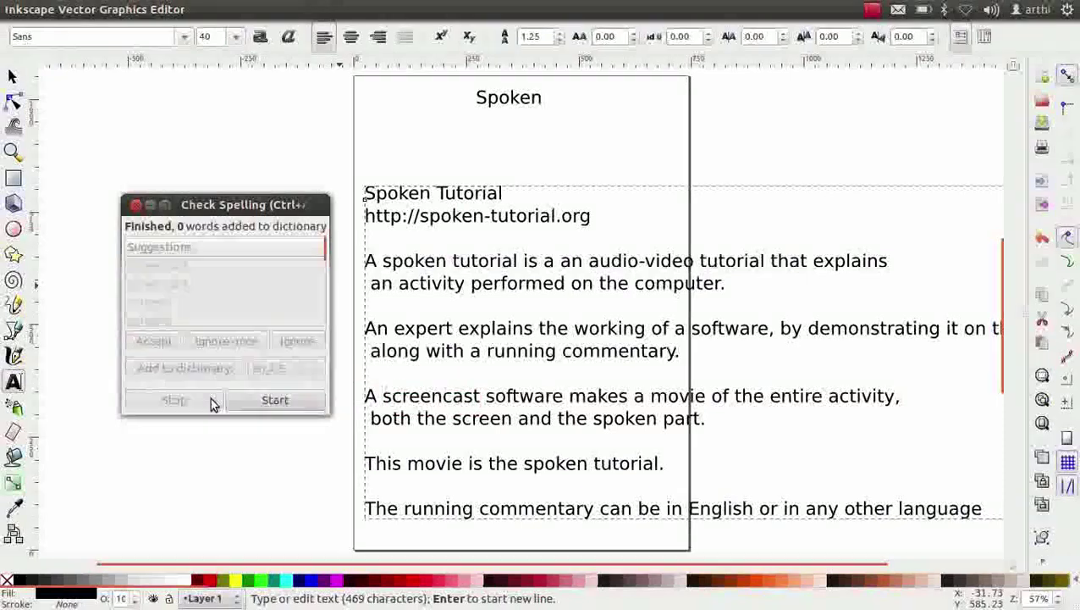
pyautogui.click(271, 392)
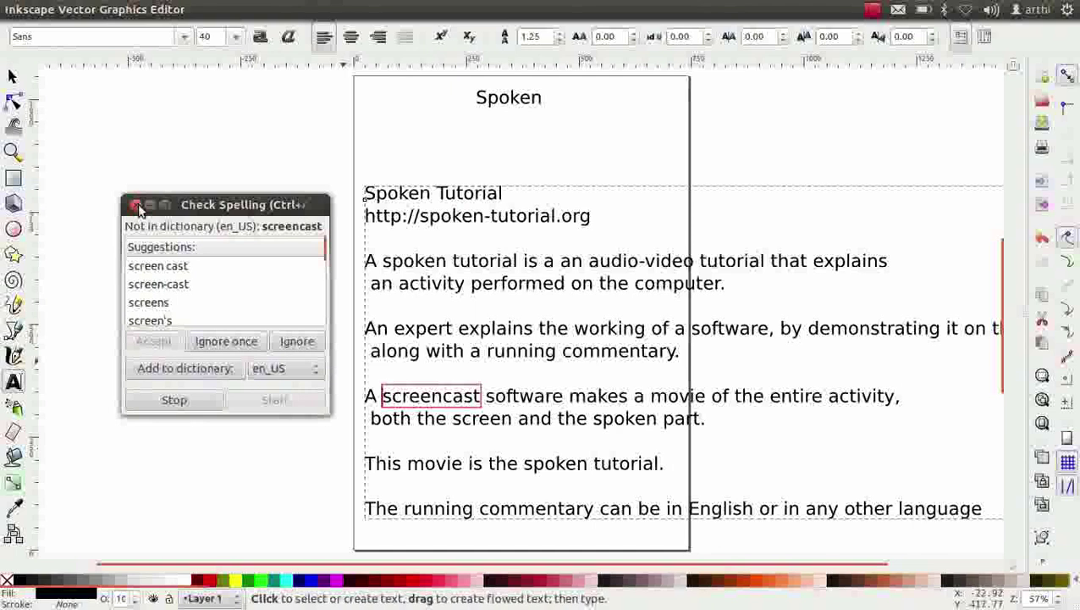
pyautogui.click(137, 205)
# Type the new text line (a+b)2=a2+b2+2ab on empty canvas and select its first 2.
pyautogui.click(12, 78)
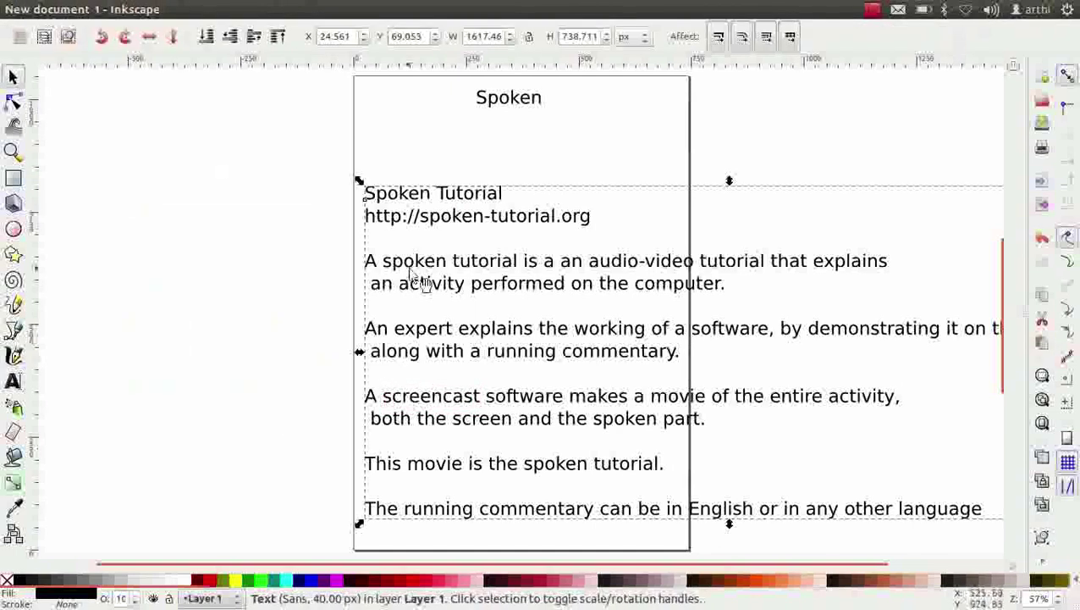
pyautogui.moveTo(413, 280); pyautogui.dragTo(803, 285)
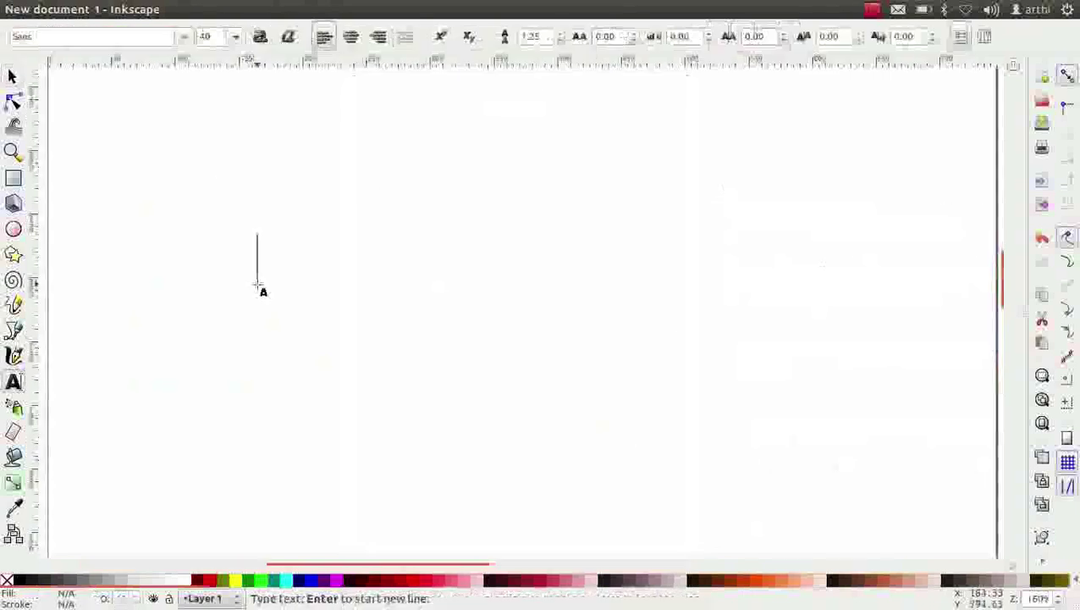
pyautogui.write('(a+b')
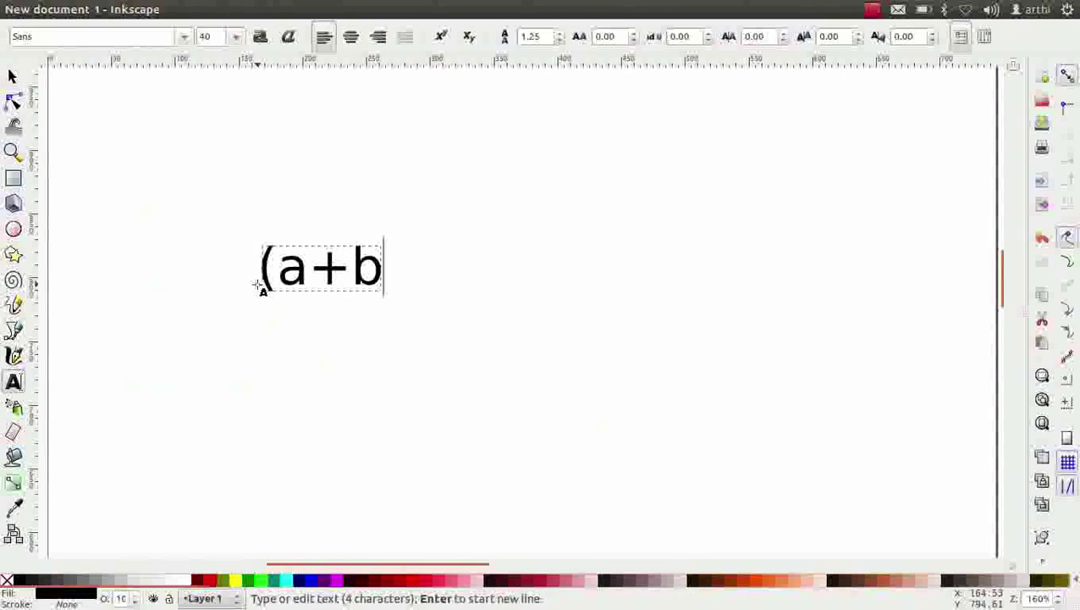
pyautogui.write(')2=')
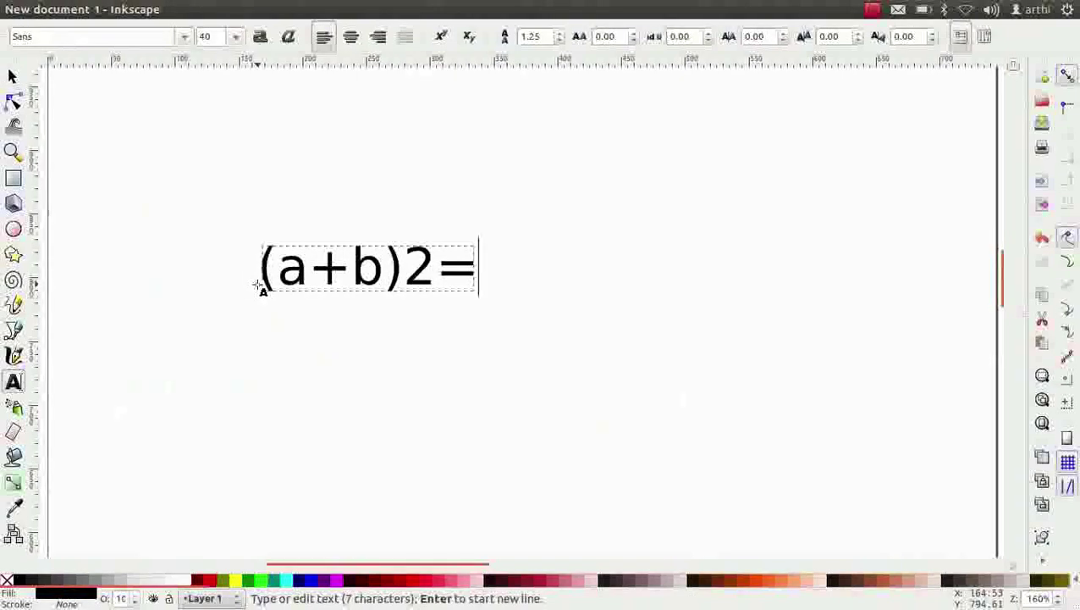
pyautogui.write('a2+b2+')
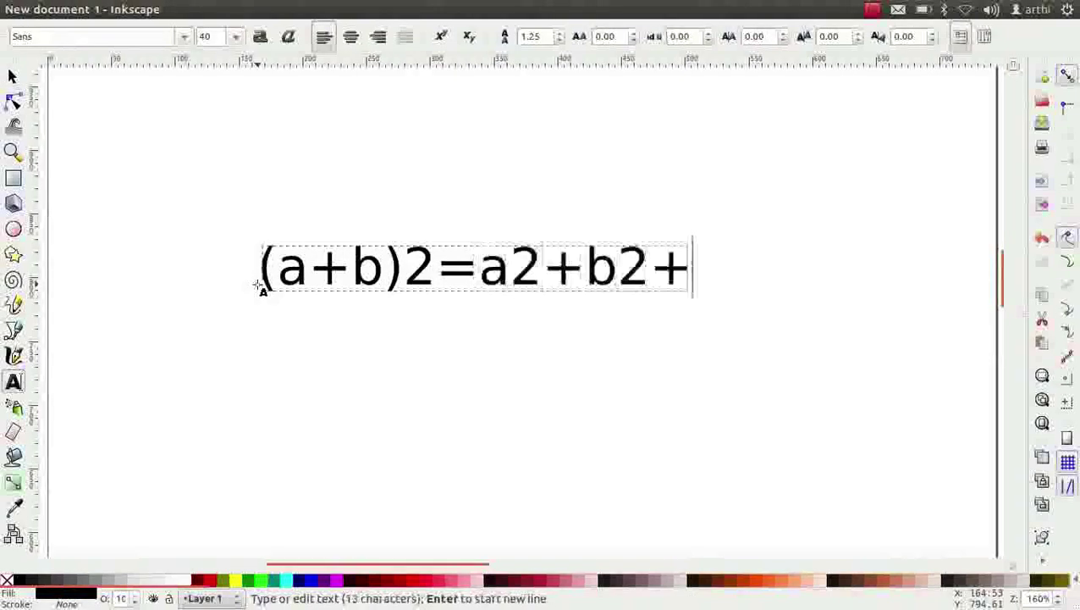
pyautogui.write('2ab')
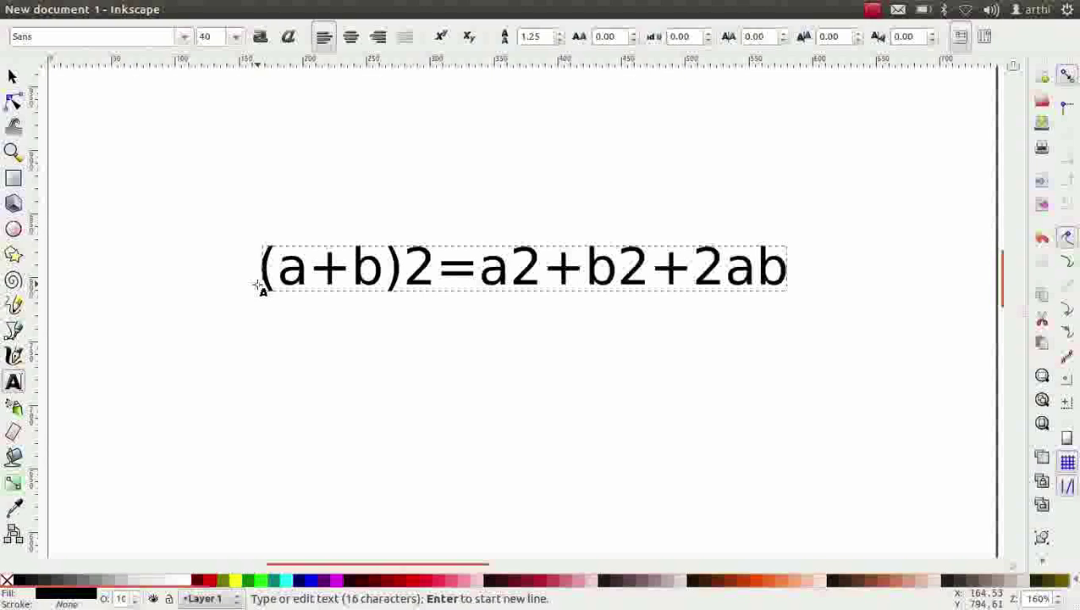
pyautogui.moveTo(403, 266); pyautogui.dragTo(435, 266)
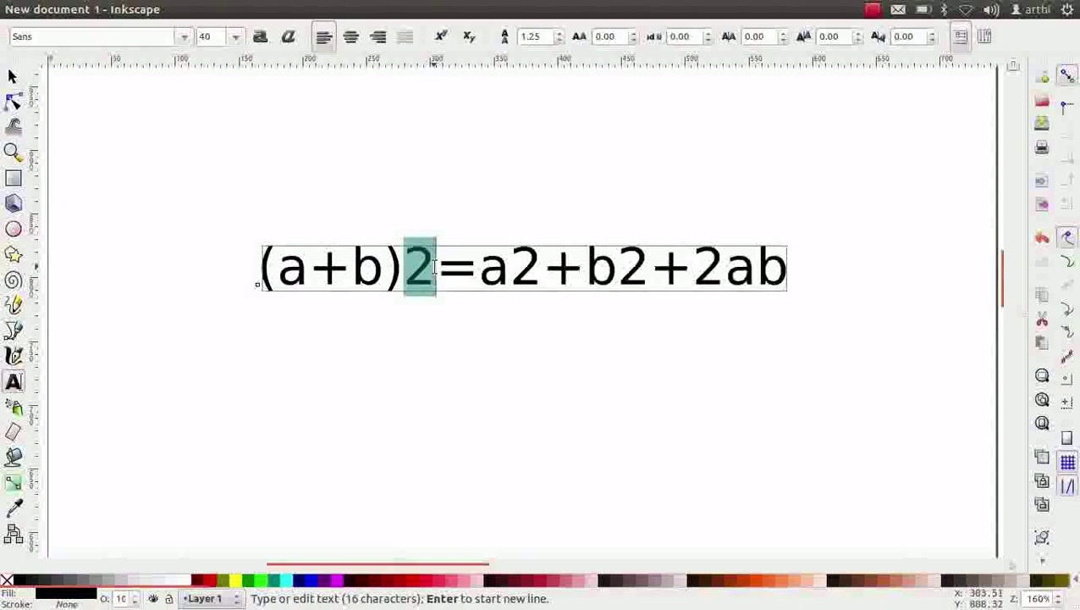
# Superscript the 2s after (a+b), a and b to read (a+b)²=a²+b²+2ab.
pyautogui.click(445, 41)
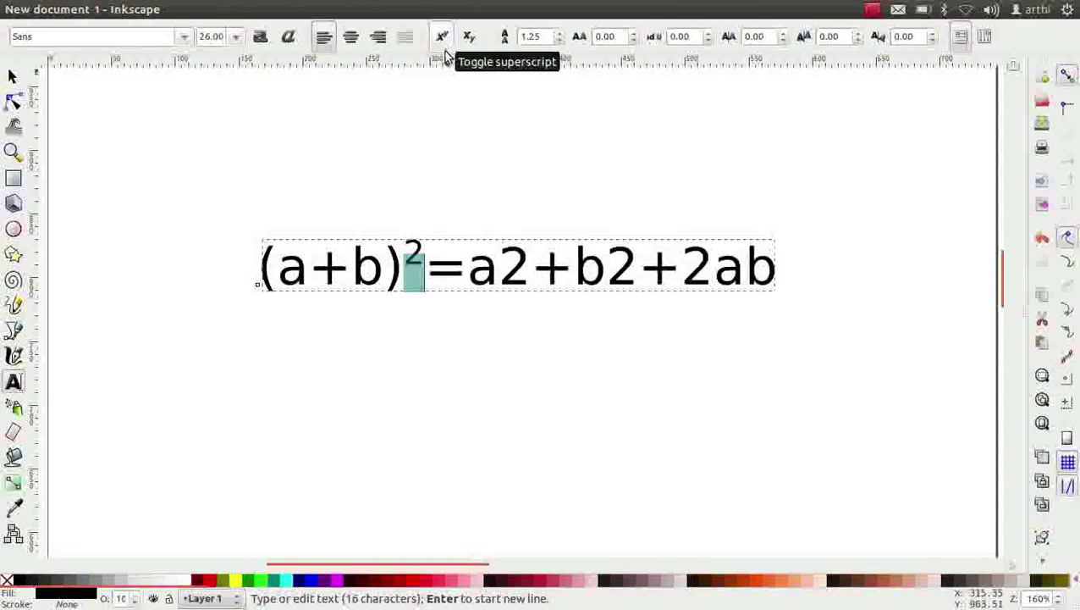
pyautogui.moveTo(500, 268); pyautogui.dragTo(530, 267)
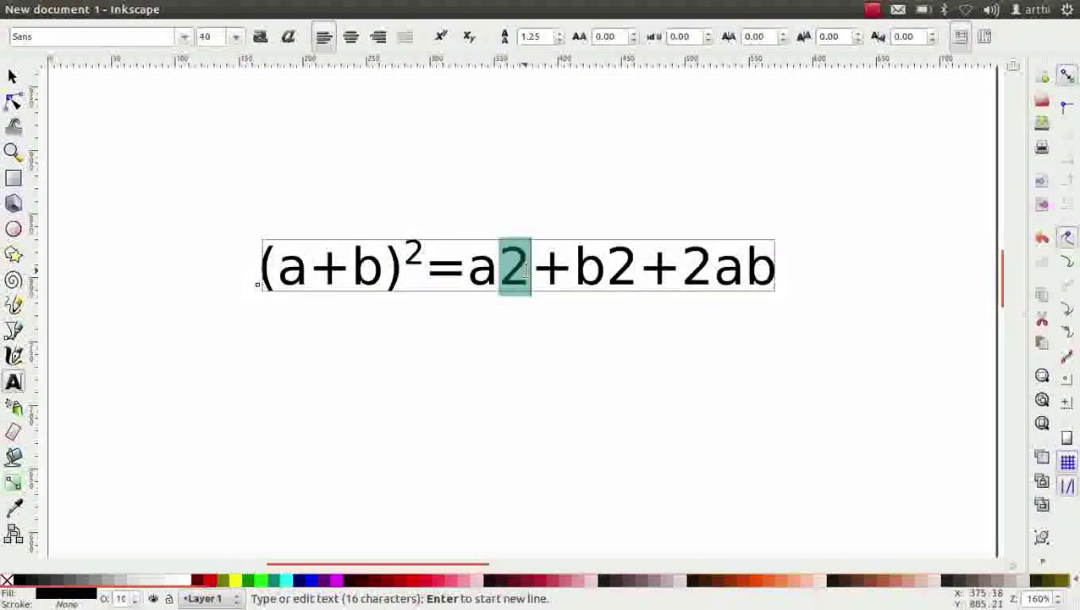
pyautogui.click(442, 37)
pyautogui.moveTo(595, 268); pyautogui.dragTo(626, 268)
pyautogui.click(442, 37)
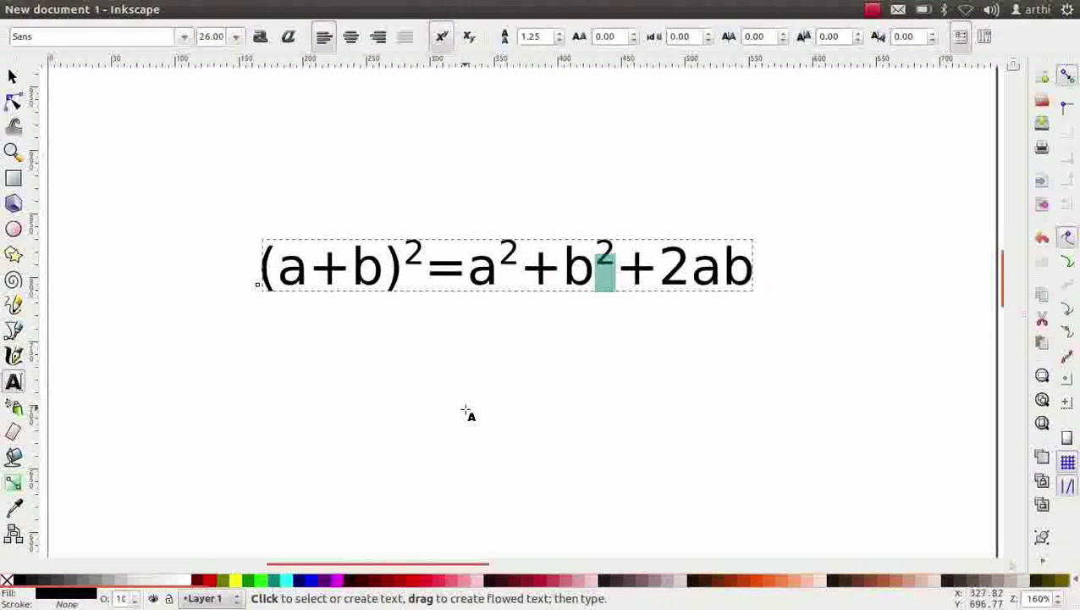
pyautogui.click(356, 403)
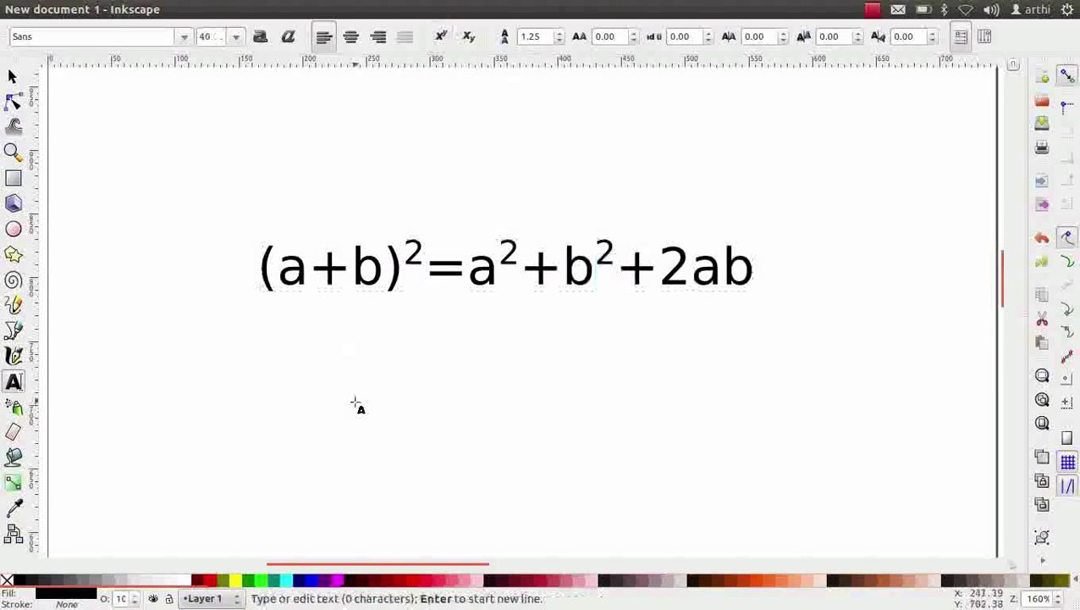
# Type H2SO4 below the equation and make its 2 and 4 subscripts.
pyautogui.write('H2SO4')
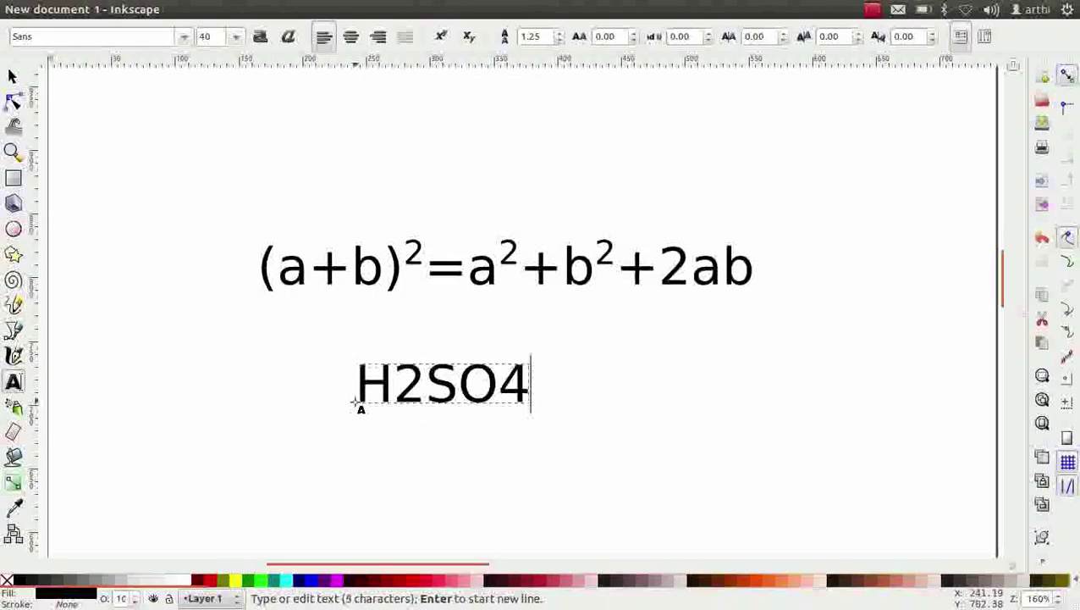
pyautogui.scroll(2, 355, 403)
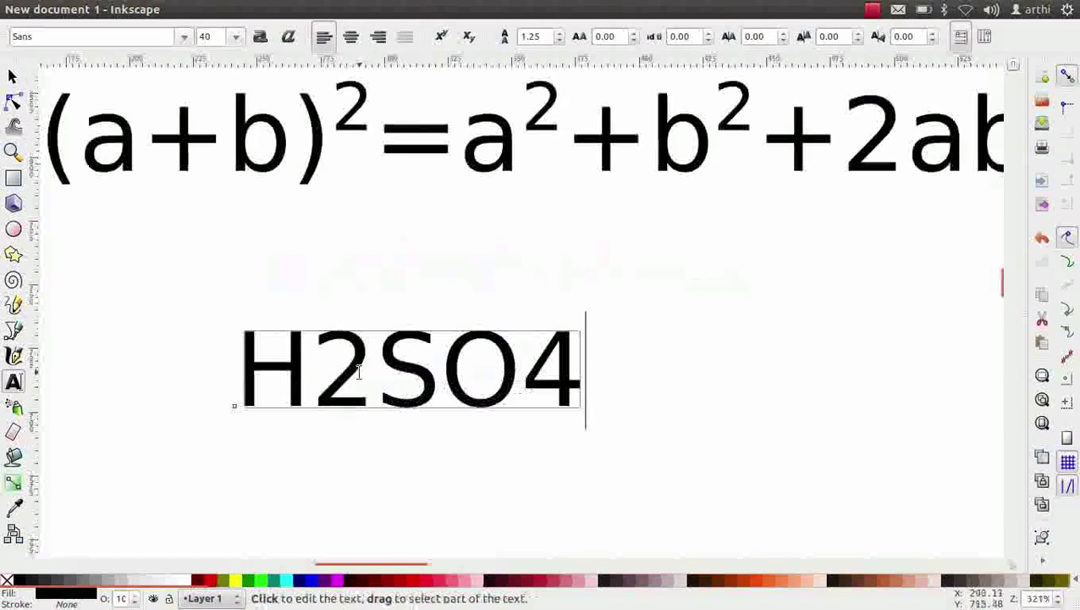
pyautogui.moveTo(306, 371); pyautogui.dragTo(347, 371)
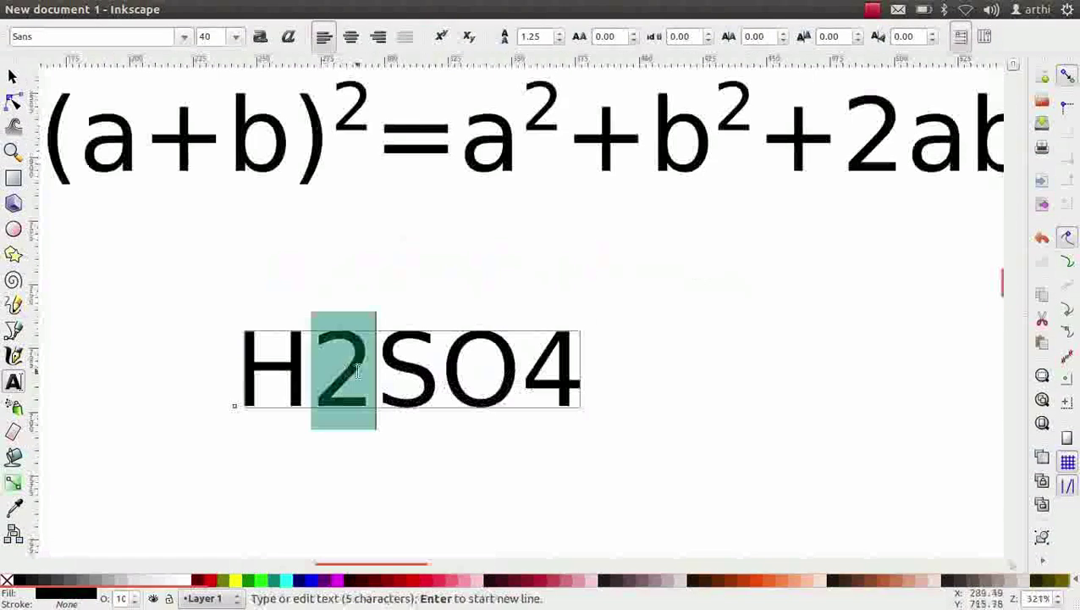
pyautogui.click(468, 40)
pyautogui.moveTo(502, 354); pyautogui.dragTo(549, 353)
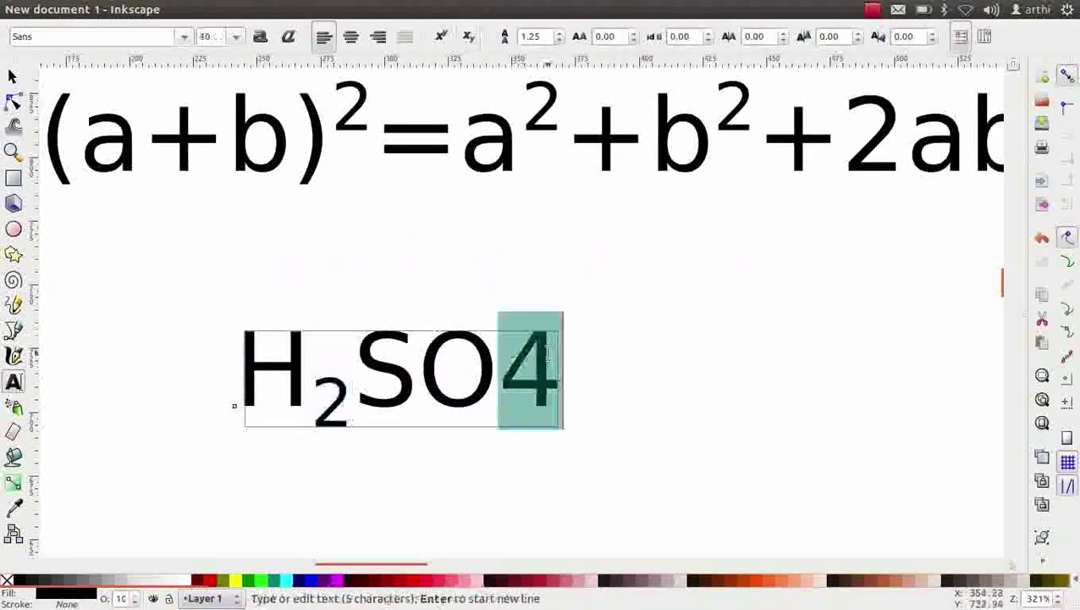
pyautogui.click(468, 36)
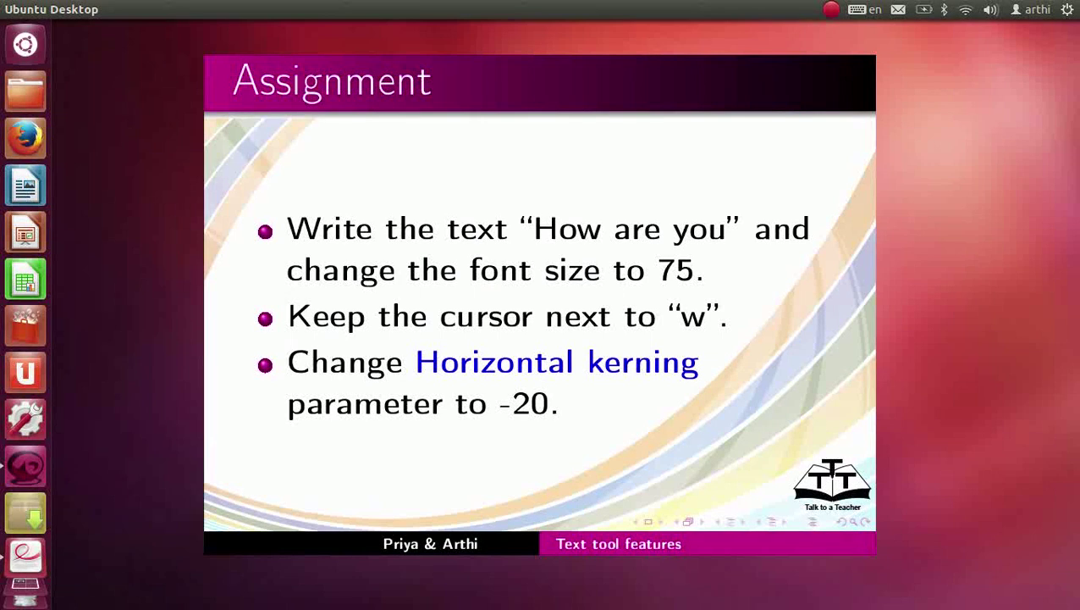
# Advance past the Spoken Tutorial Project and Workshops slides to Acknowledgements.
pyautogui.press('pagedown')
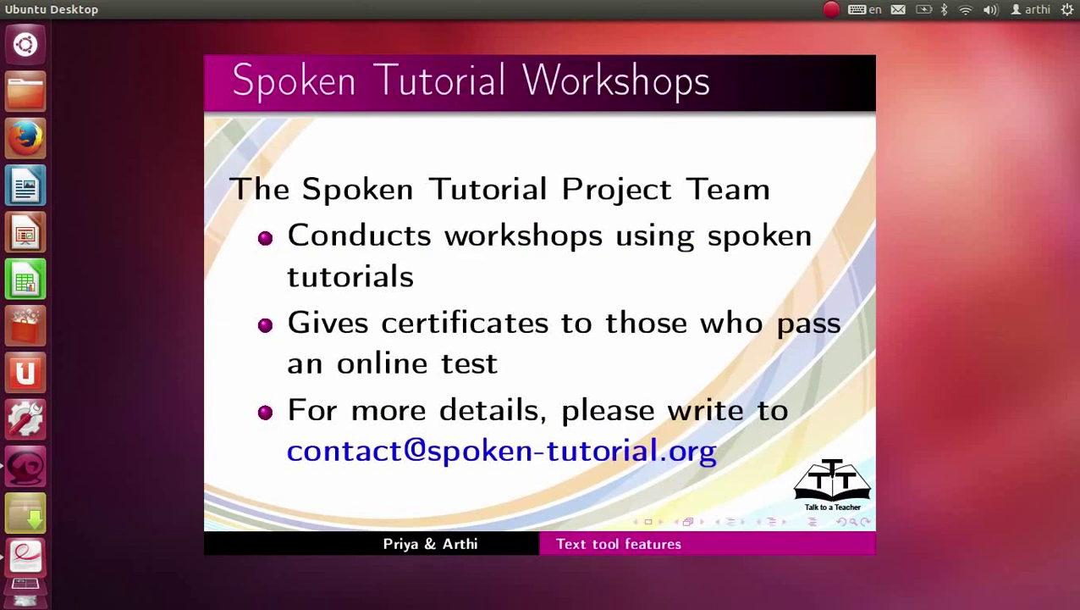
pyautogui.press('pagedown')
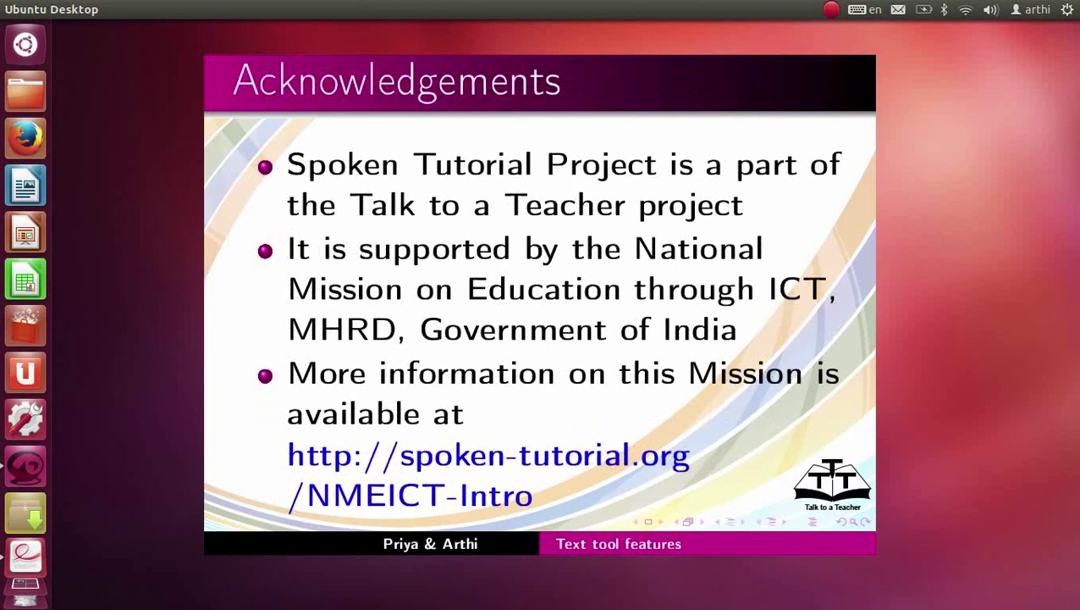